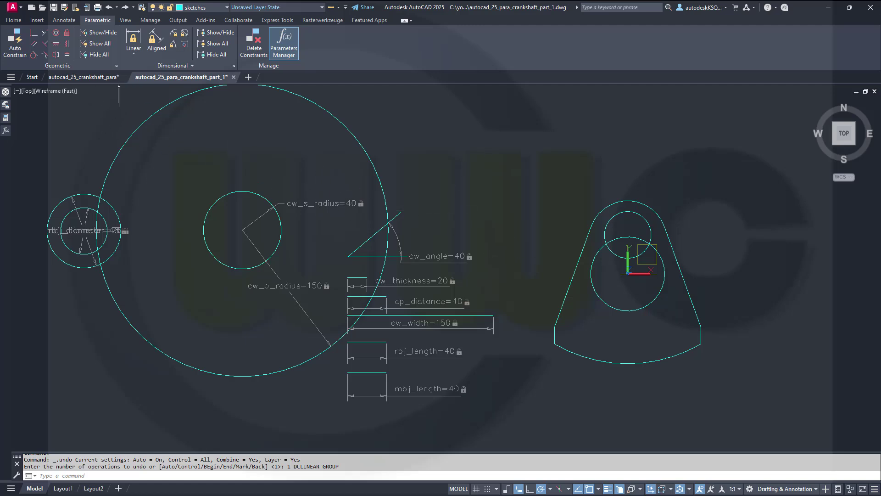
Step: Draw a horizontal line about 136 units long below the mbj_length line and apply a Fix constraint to it
key("Return")
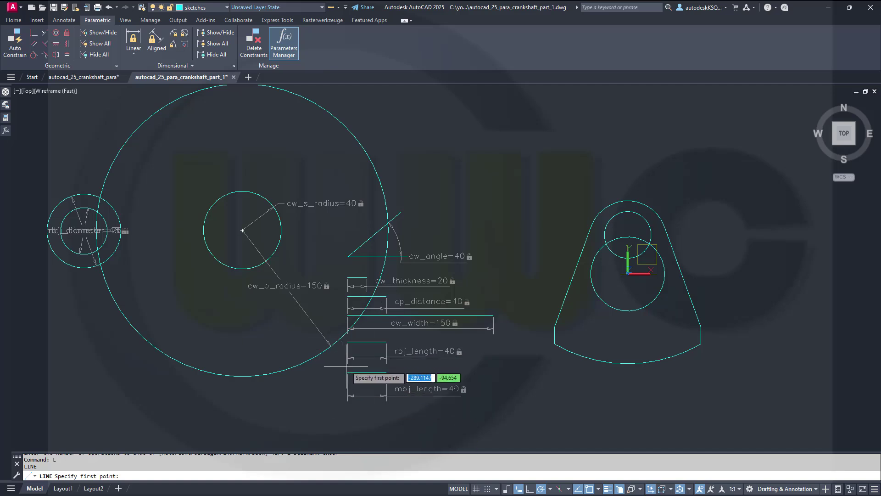
left_click(348, 421)
left_click(479, 421)
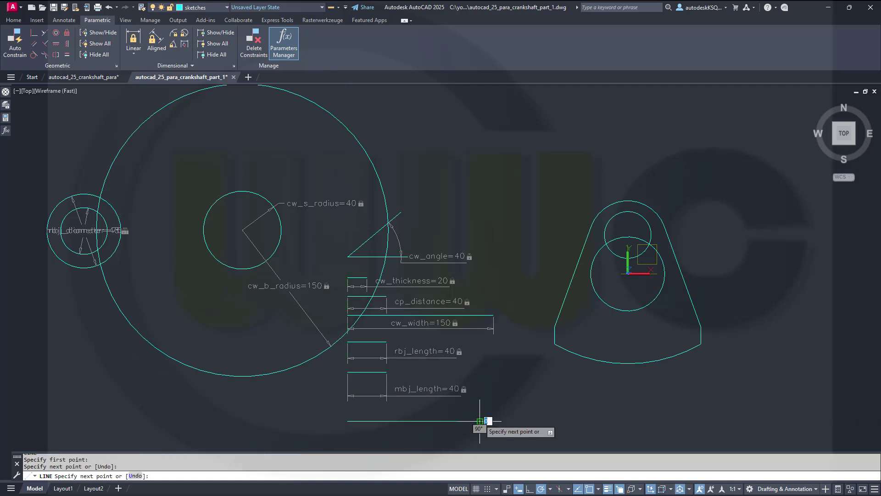
key("Escape")
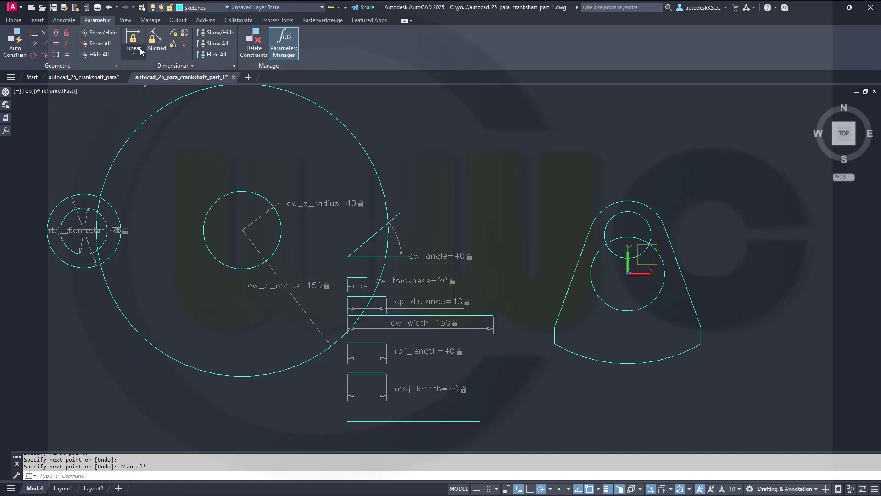
left_click(66, 36)
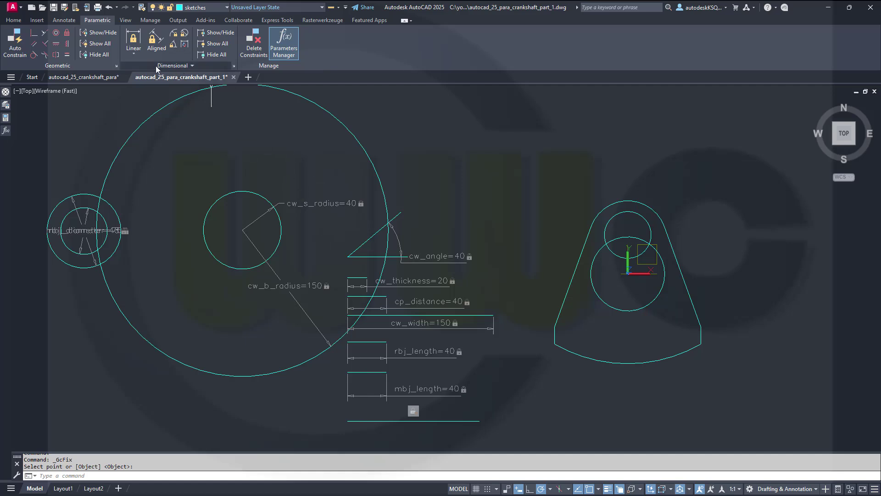
Step: Add a linear dimensional constraint between the endpoints of the new horizontal line, placed just below it, with a value of 167
left_click(133, 39)
left_click(348, 421)
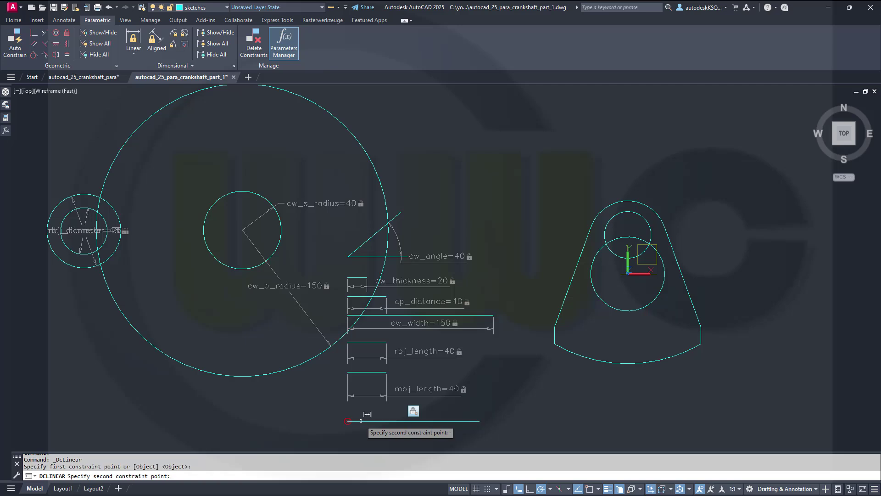
left_click(480, 420)
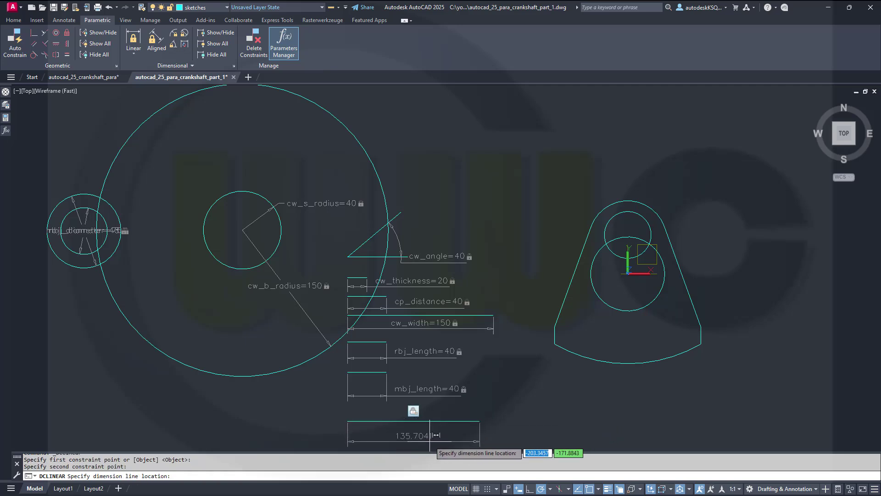
left_click(429, 432)
type("l")
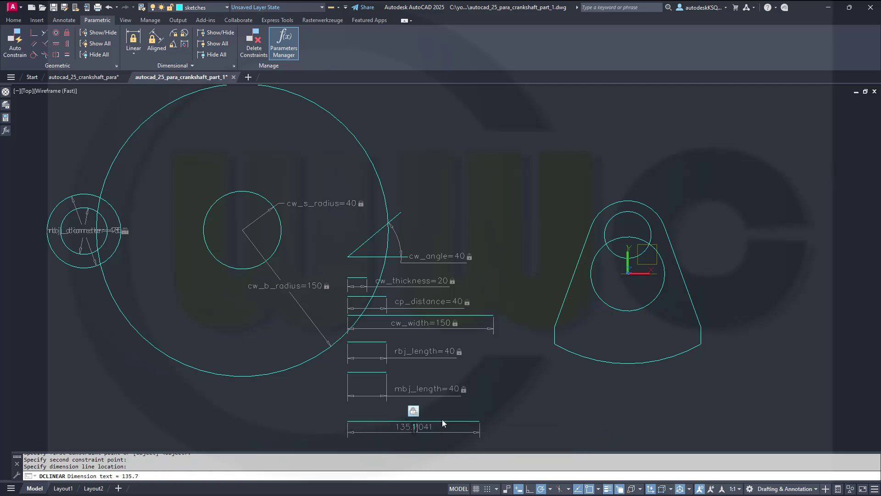
type("67")
key("Return")
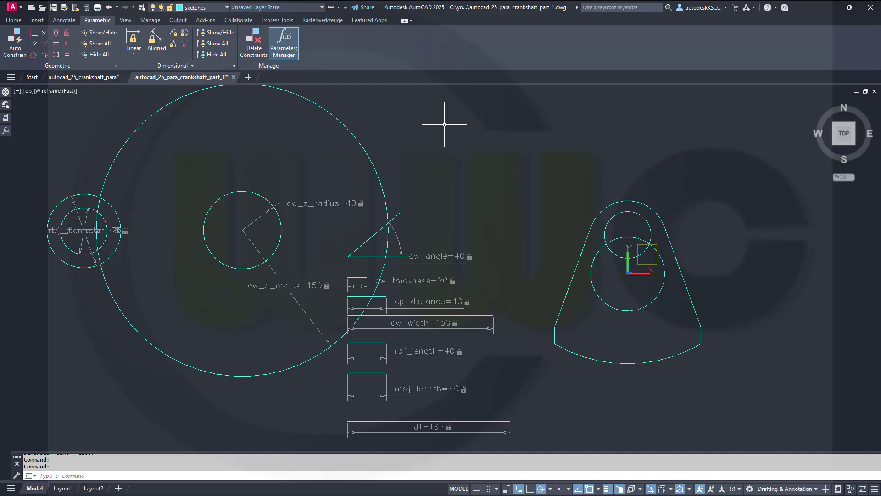
Step: Draw a vertical centre line through the counterweight profile from its top arc's quadrant to its bottom arc's quadrant
type("L")
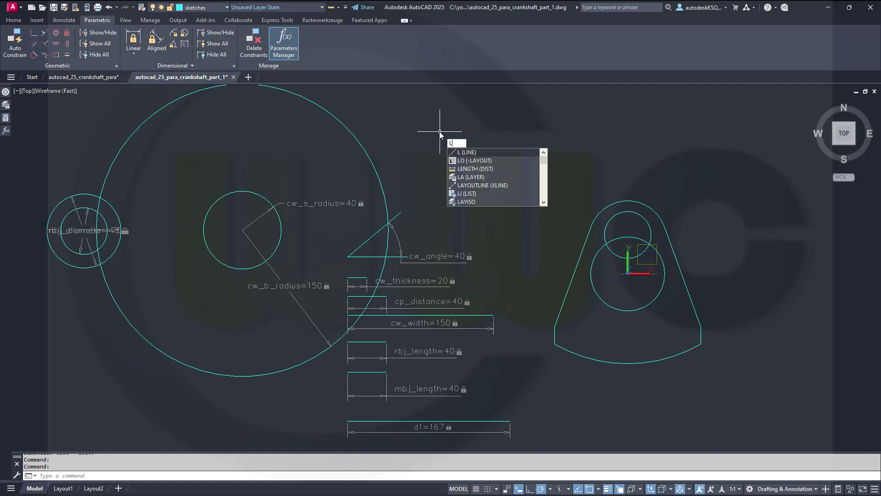
key("Return")
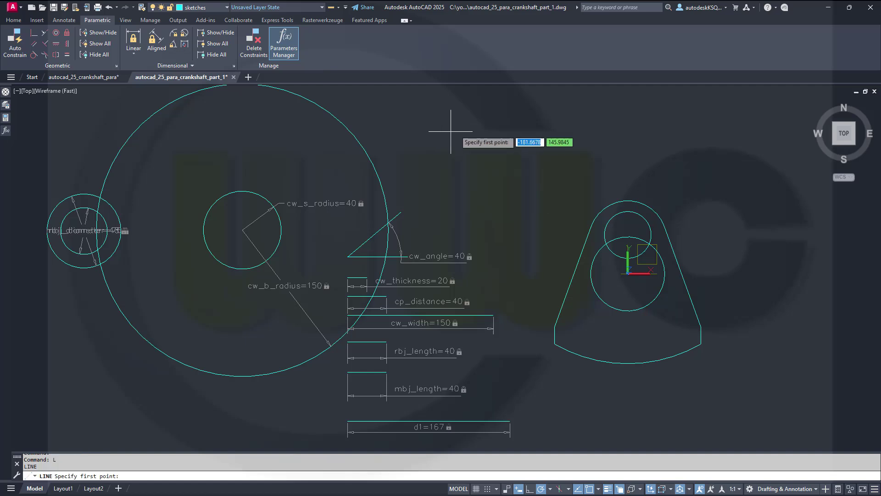
right_click(616, 133, "shift")
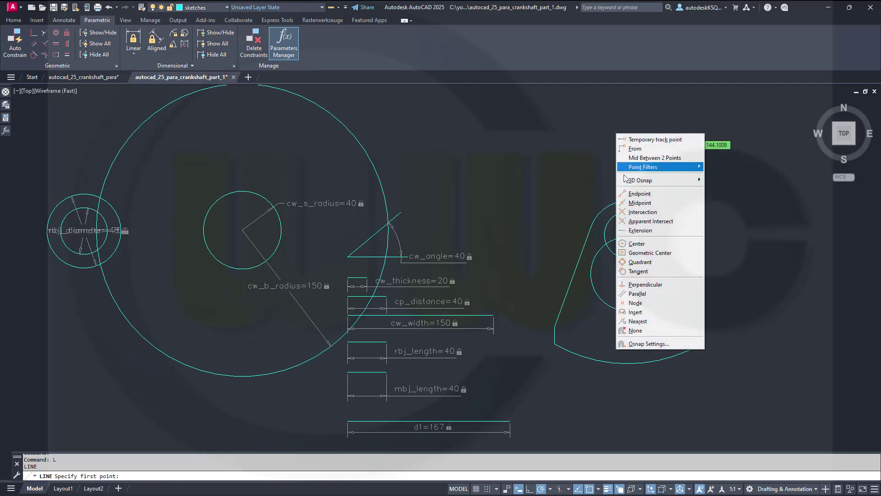
left_click(640, 261)
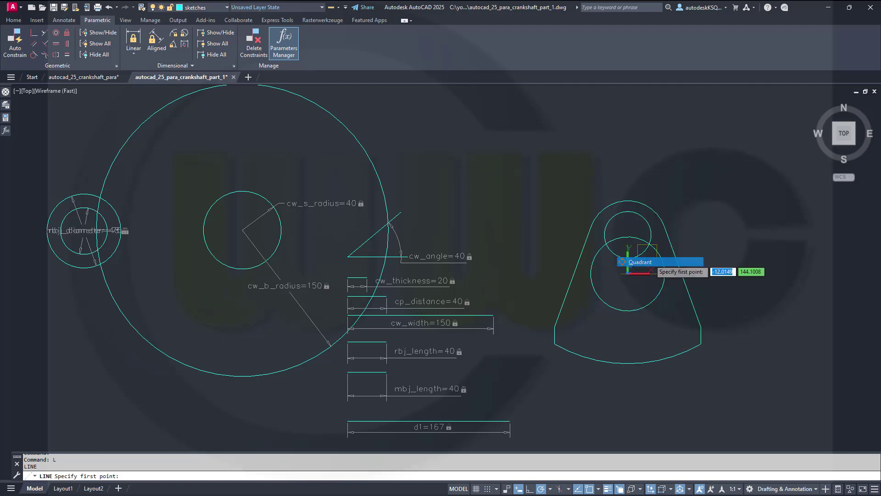
left_click(630, 199)
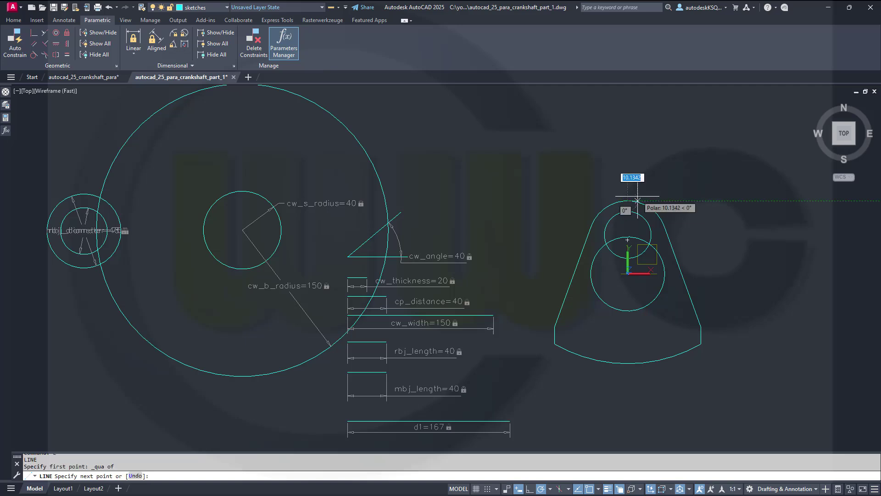
right_click(650, 352, "shift")
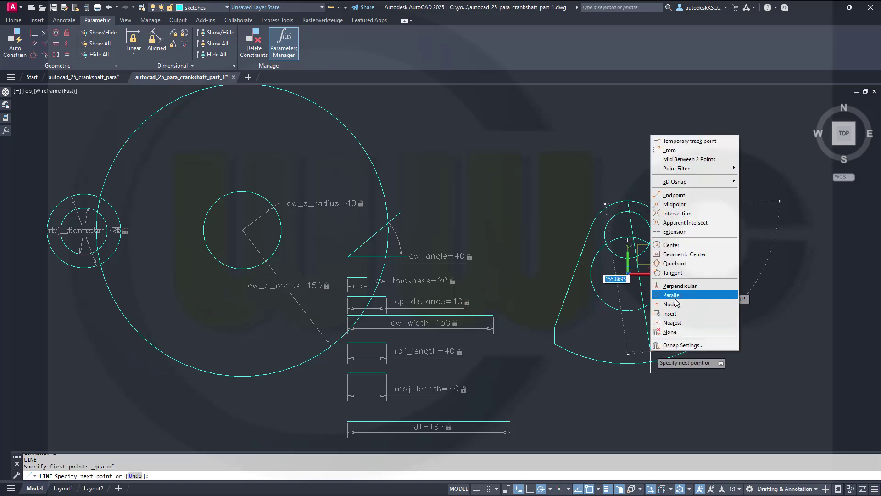
left_click(676, 264)
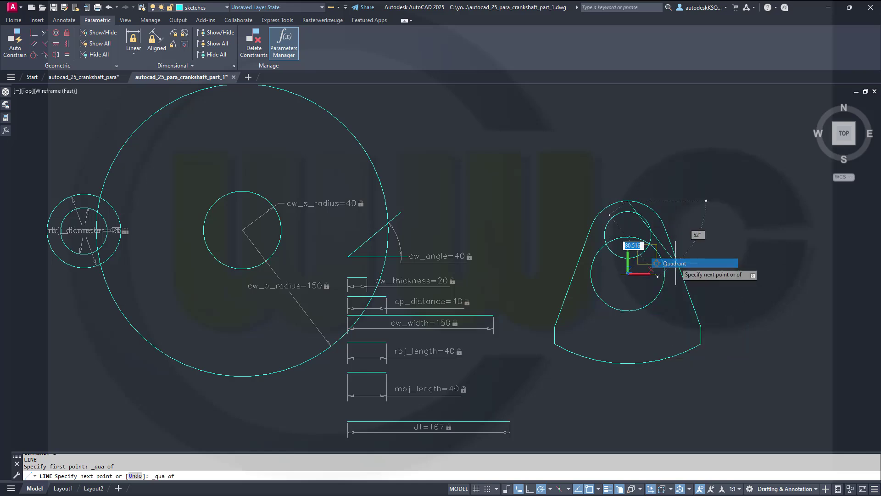
left_click(628, 362)
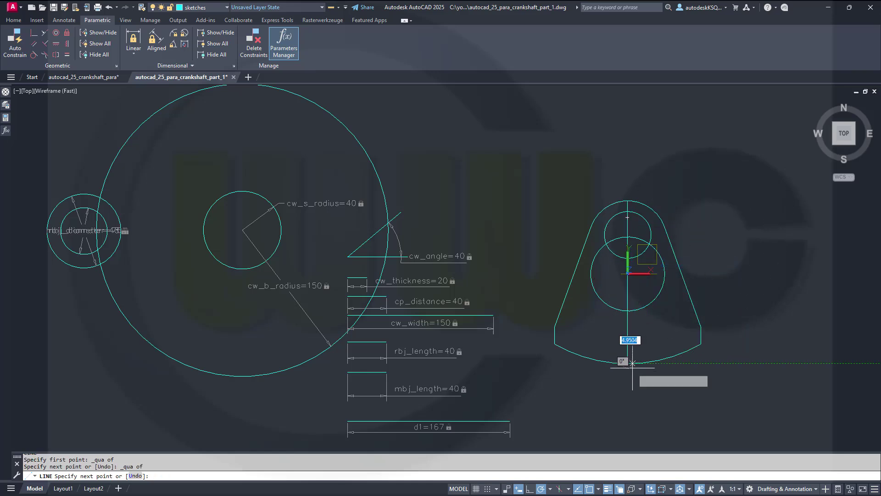
key("Escape")
key("Escape")
Step: Auto-constrain the whole counterweight sketch, including the circles and centre line, and hide all geometric constraint markers
left_click(15, 44)
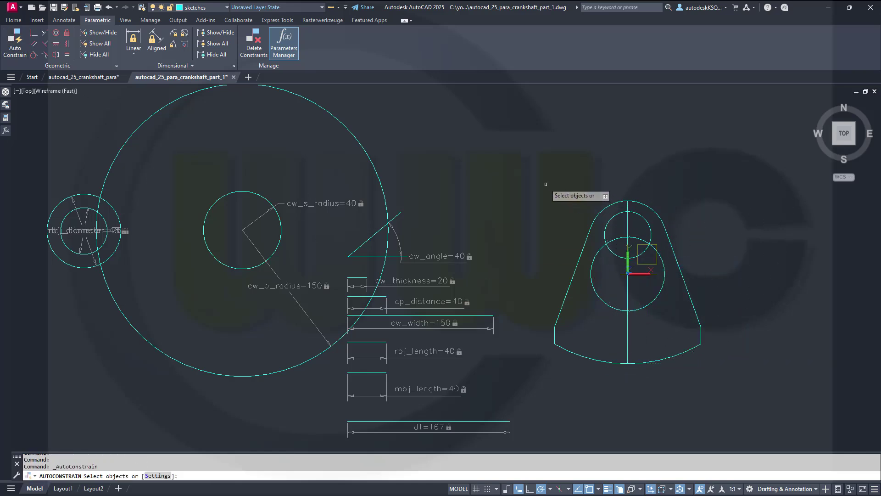
left_click(532, 168)
left_click(763, 381)
right_click(753, 323)
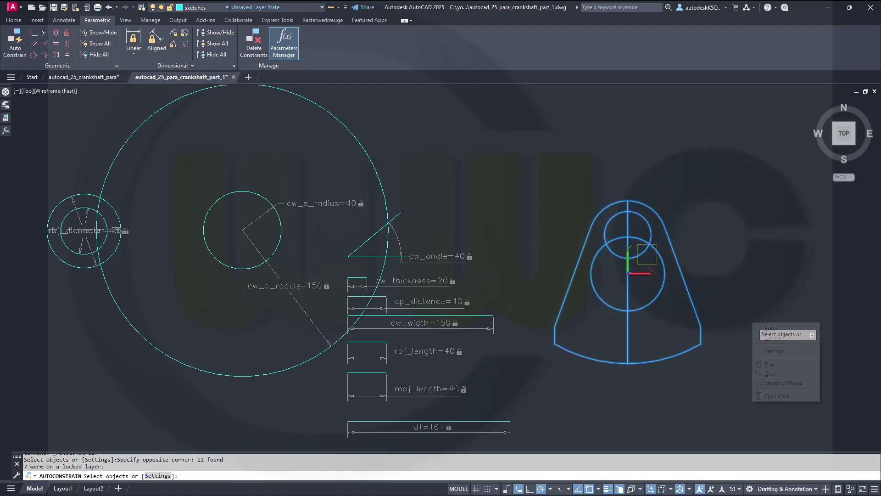
left_click(785, 329)
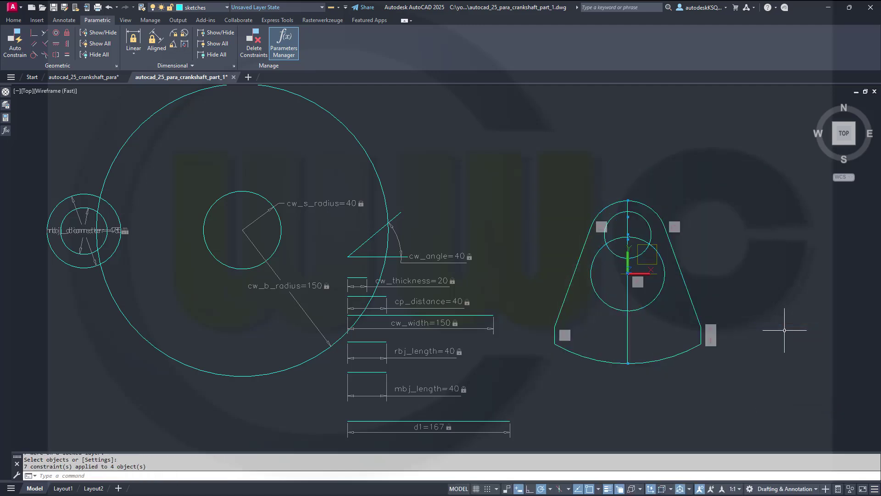
left_click(95, 54)
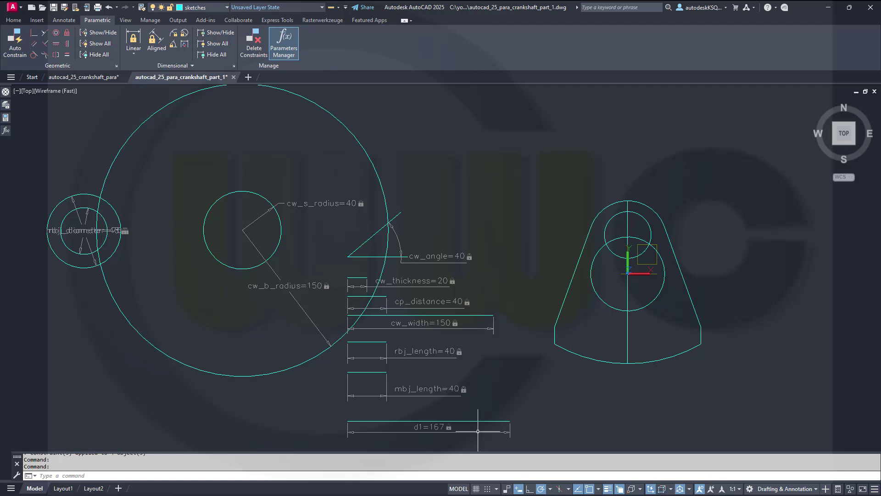
Step: Rename the 167 dimensional constraint on the lowest horizontal line to cw_vertical_heigth
double_click(427, 429)
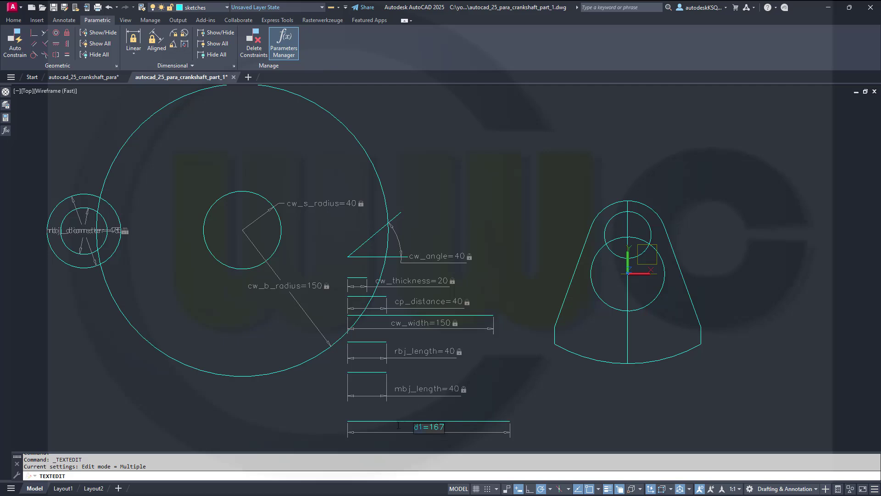
type("vertical_hei")
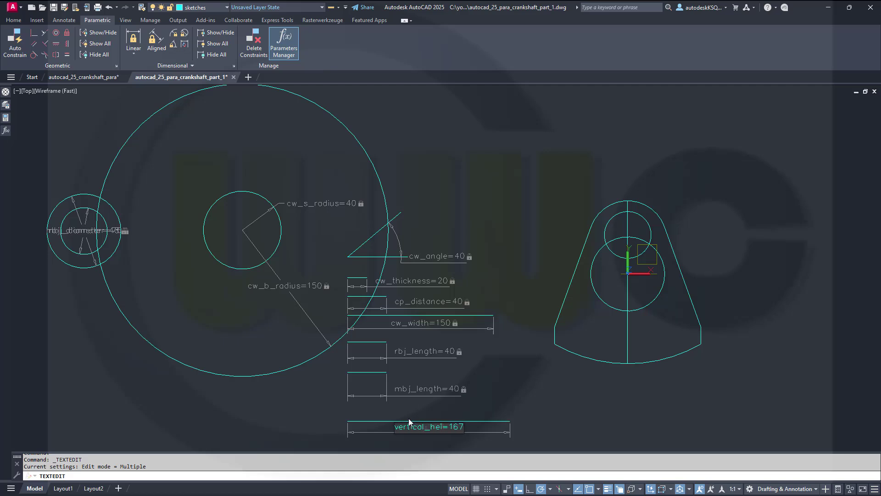
type("g")
type("th")
type("c")
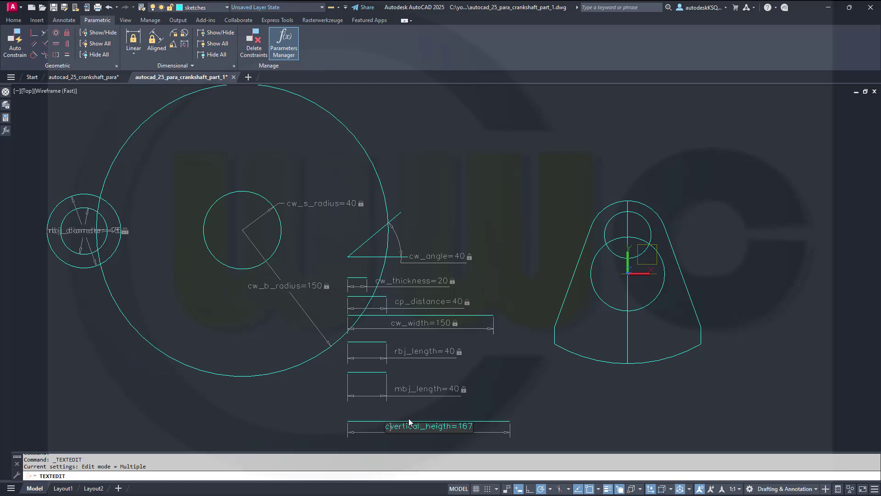
type("w_")
key("Return")
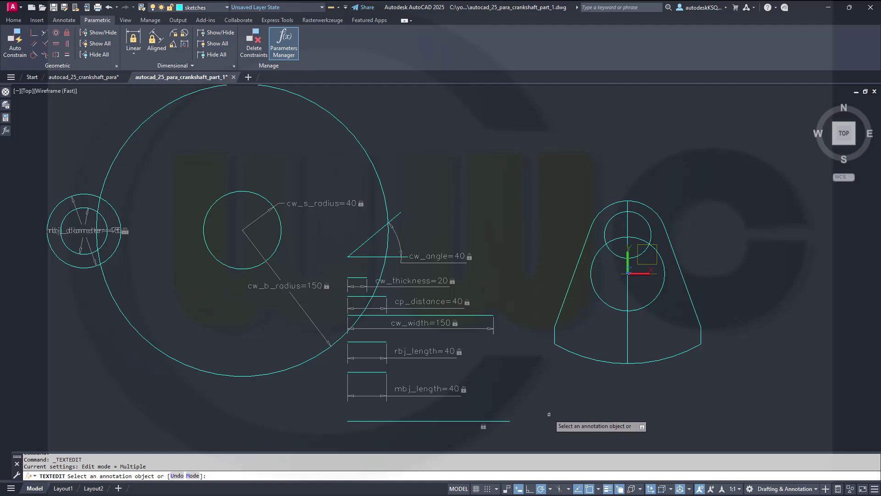
key("Escape")
scroll(521, 342, "down", 2)
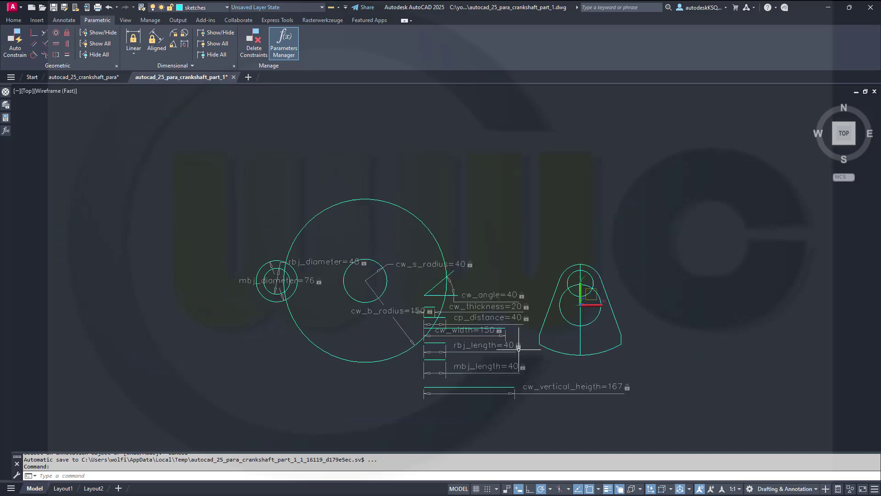
scroll(518, 349, "up", 1)
scroll(510, 328, "up", 2)
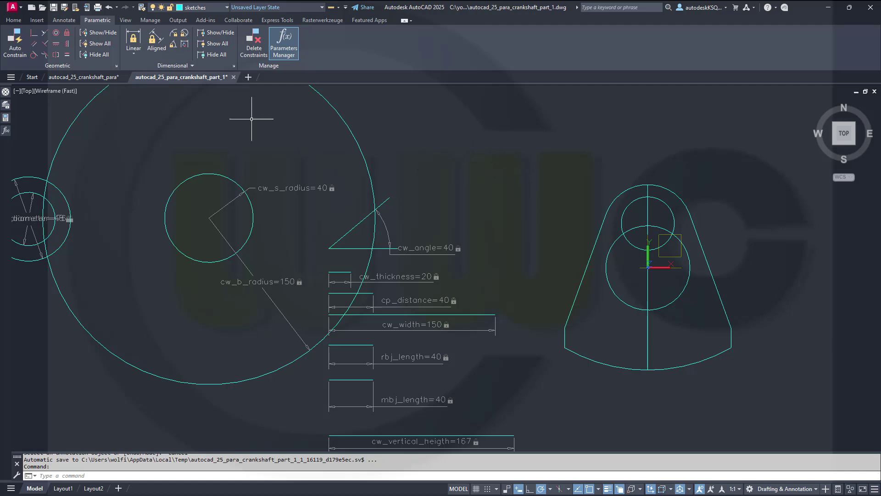
left_click(157, 42)
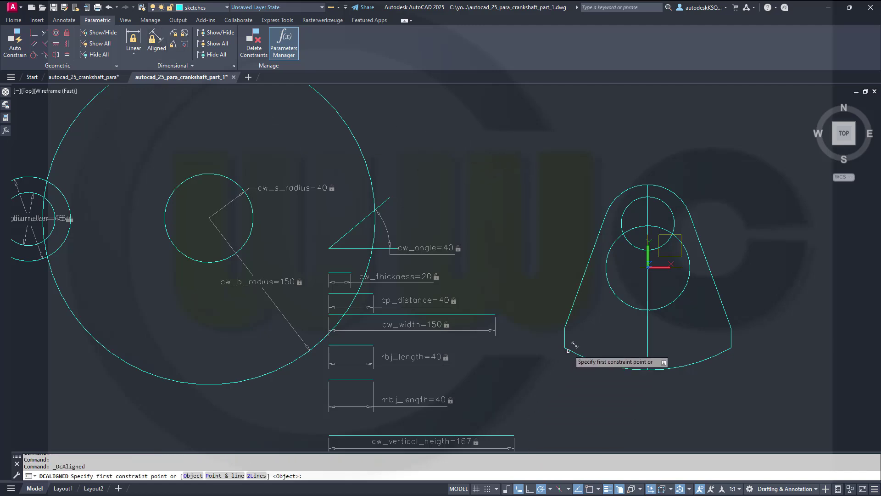
left_click(573, 326)
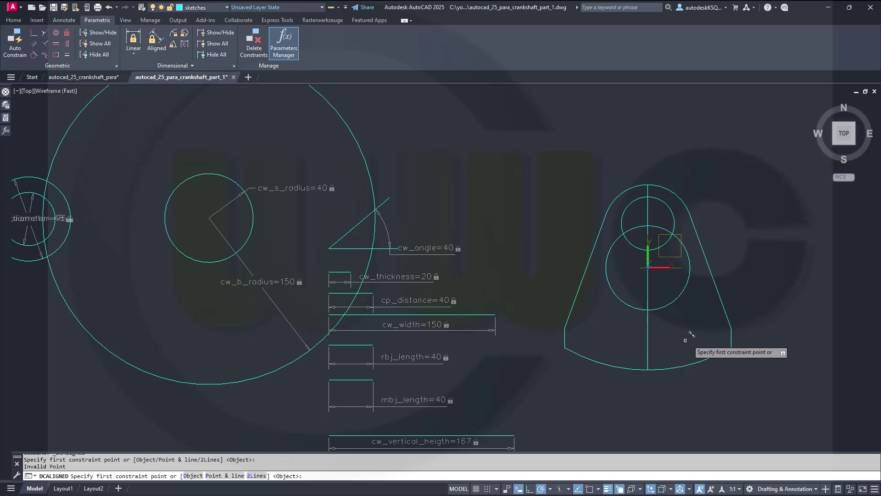
left_click(732, 330)
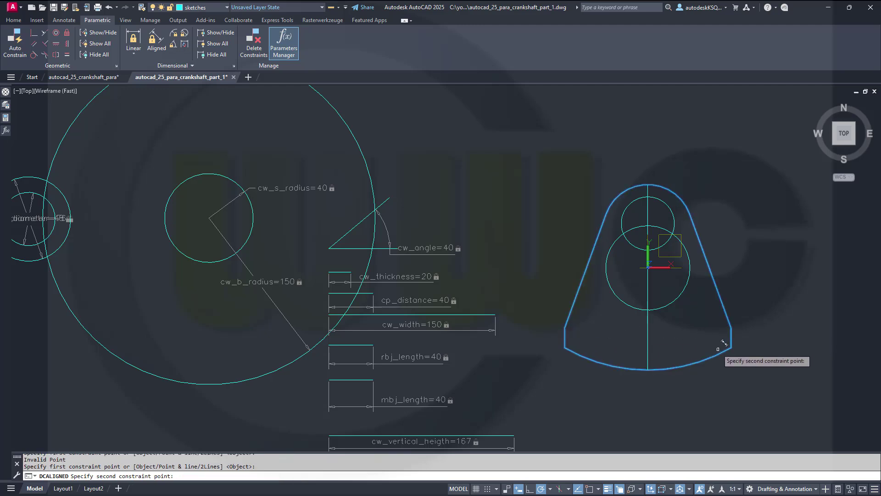
scroll(737, 326, "up", 2)
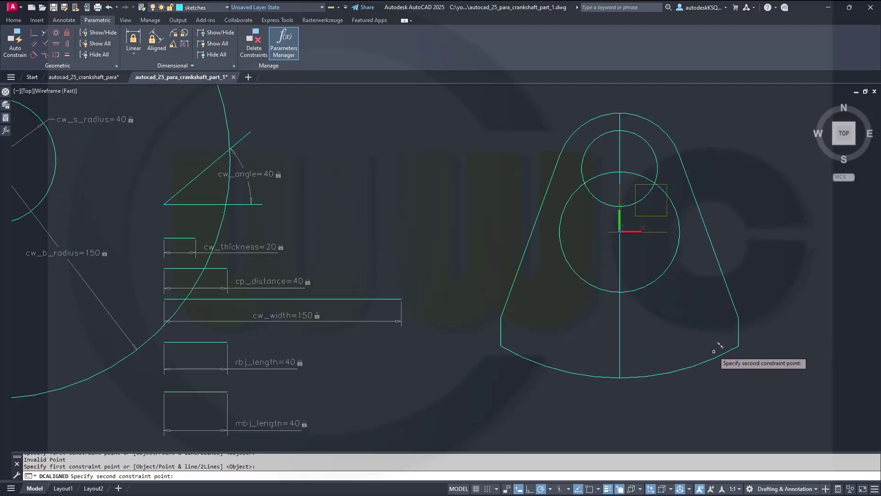
left_click(738, 317)
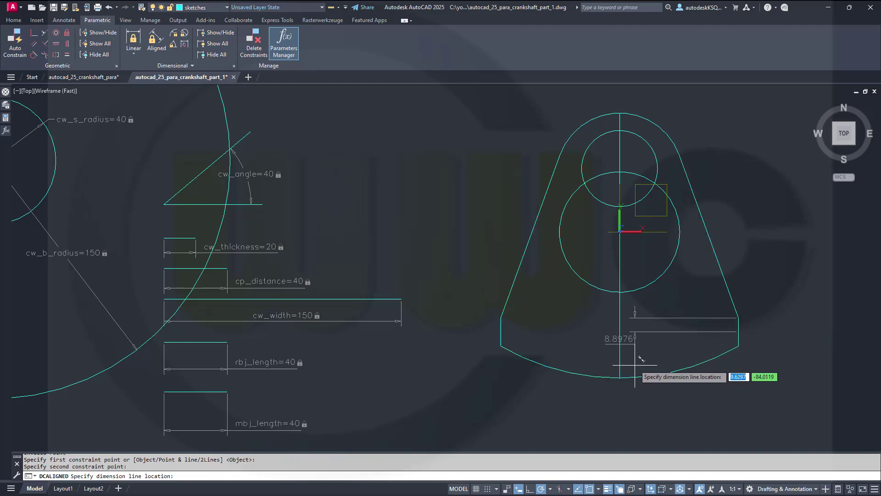
key("Escape")
scroll(551, 317, "down", 2)
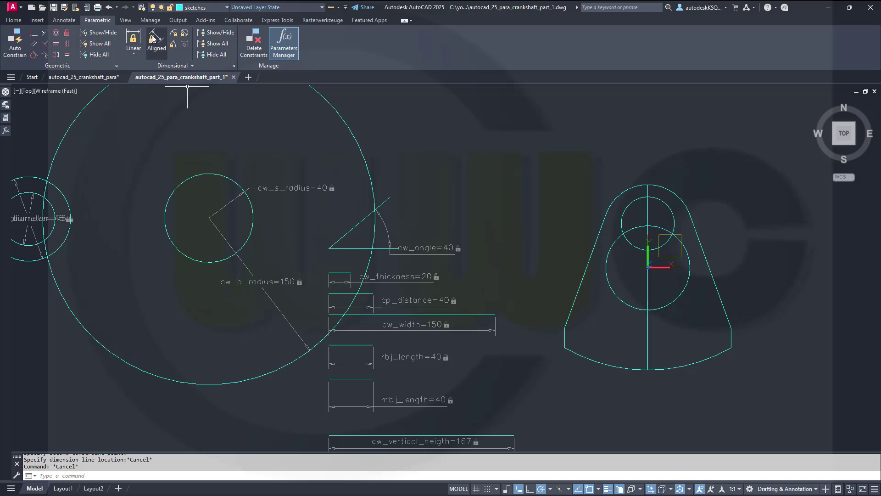
Step: Add an aligned dimensional constraint between the counterweight's two short vertical side lines, placed below the profile, and set it to cw_width
left_click(156, 39)
scroll(573, 378, "up", 2)
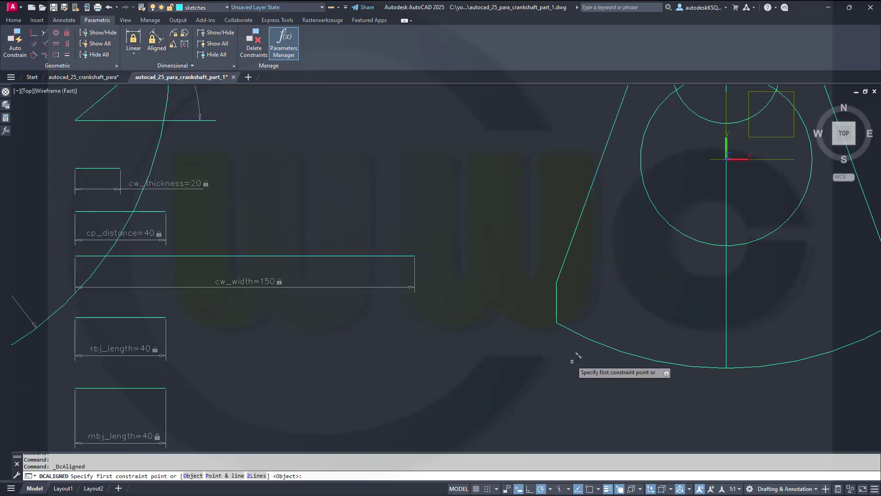
left_click(558, 305)
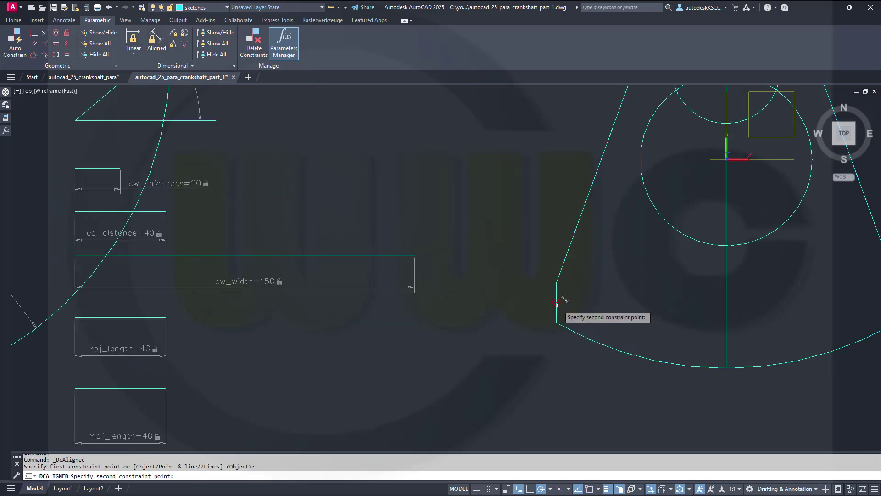
middle_click_drag(787, 304, 648, 307)
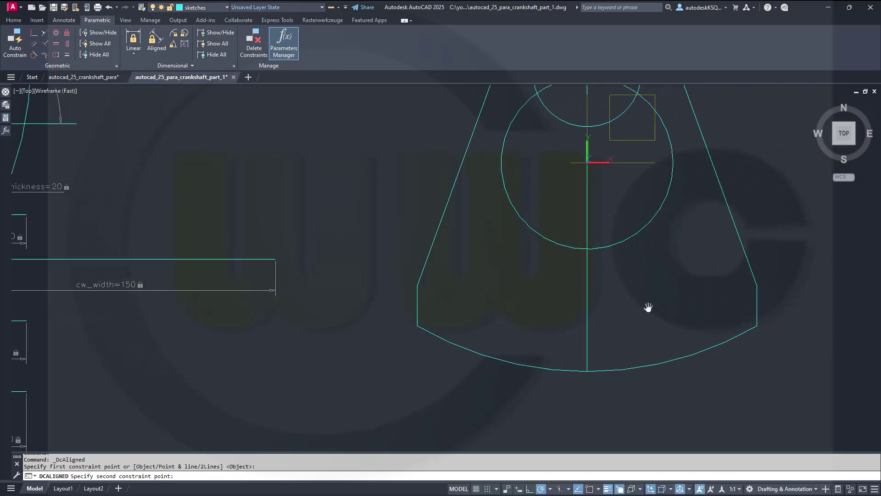
left_click(757, 297)
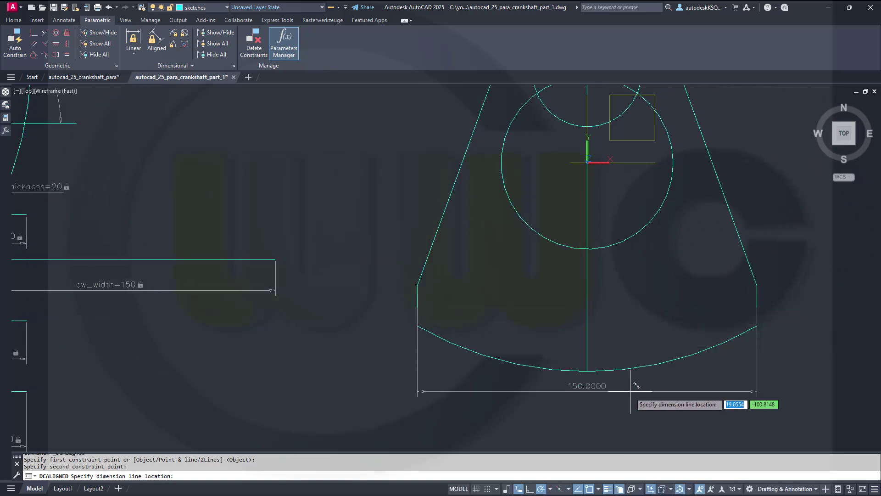
left_click(620, 406)
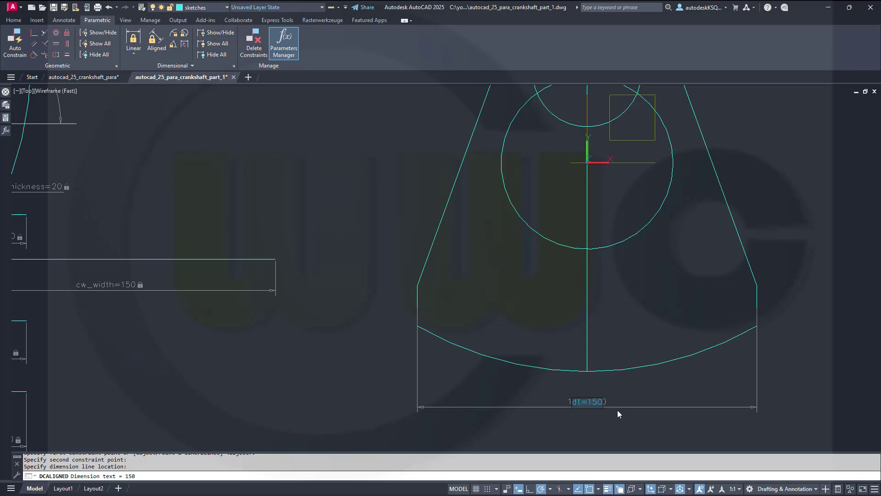
type("cw_")
type("with")
type("dth")
key("Return")
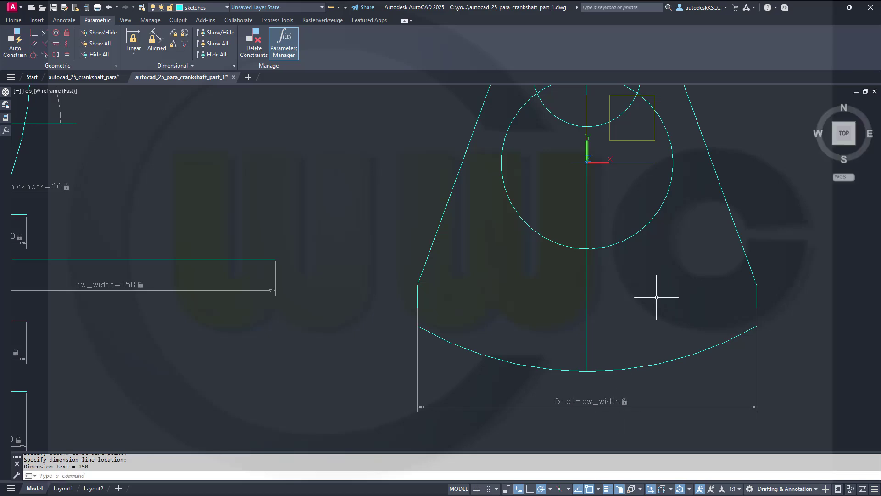
Step: Add an aligned dimensional constraint between the centres of the large and small circles and set it to cp_distance
scroll(656, 296, "down", 2)
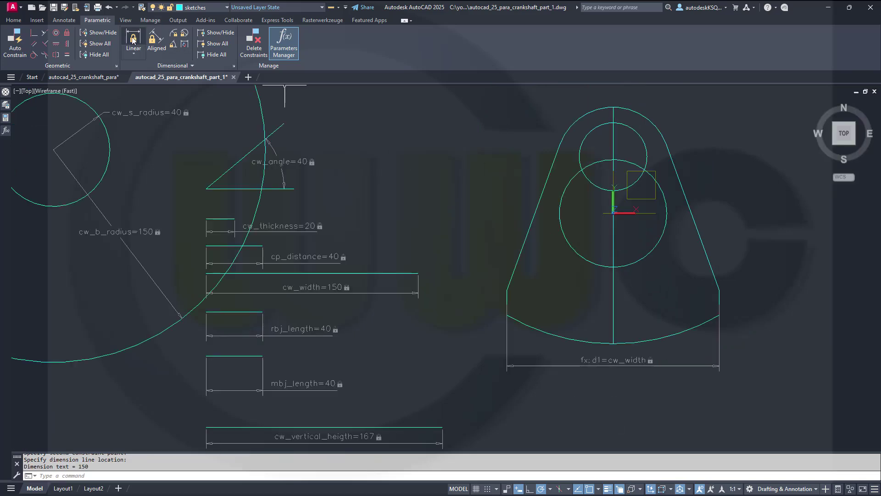
left_click(157, 40)
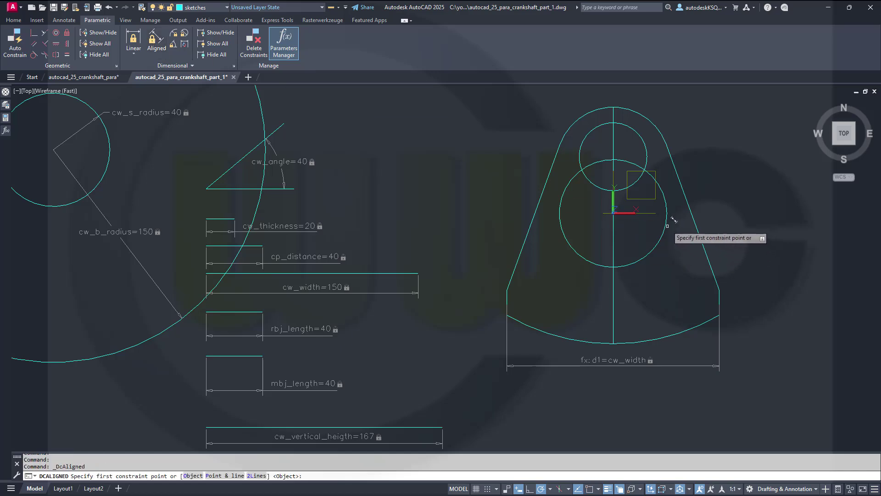
left_click(665, 225)
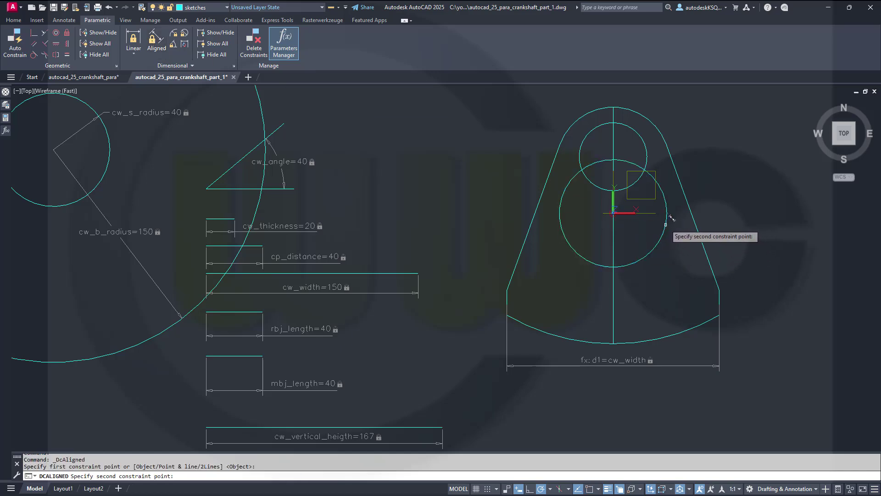
left_click(646, 148)
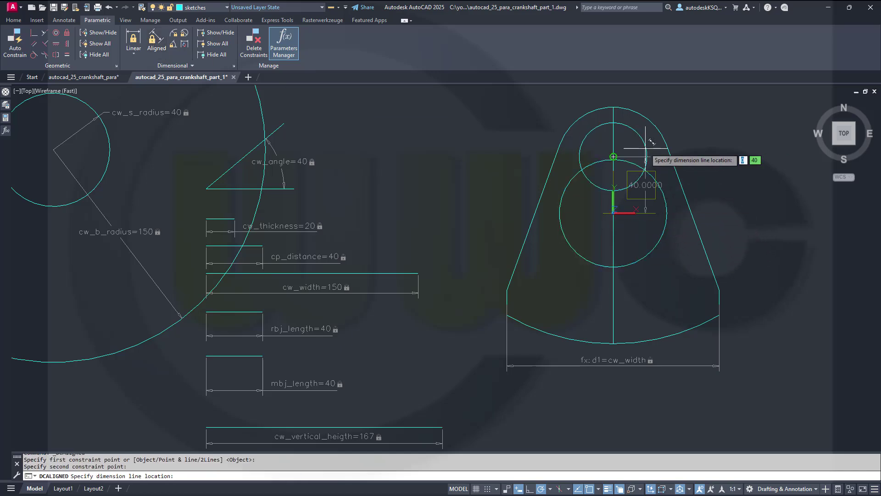
left_click(757, 187)
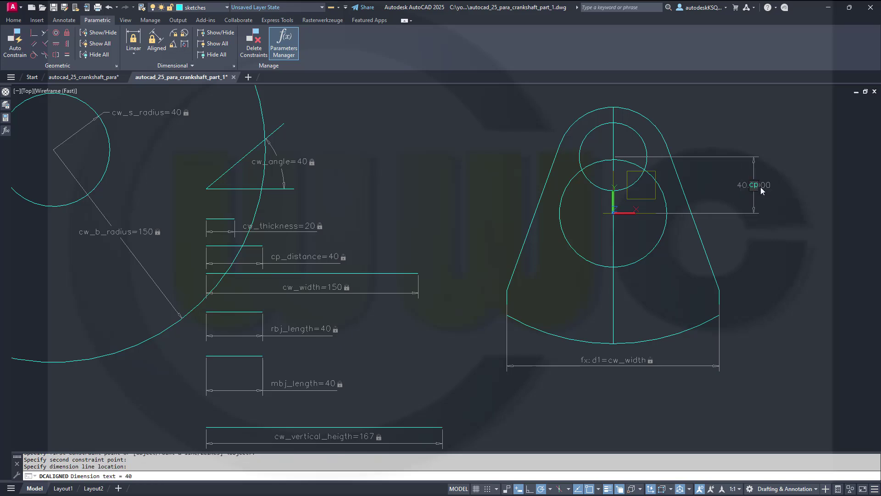
type("cp_distance")
key("Return")
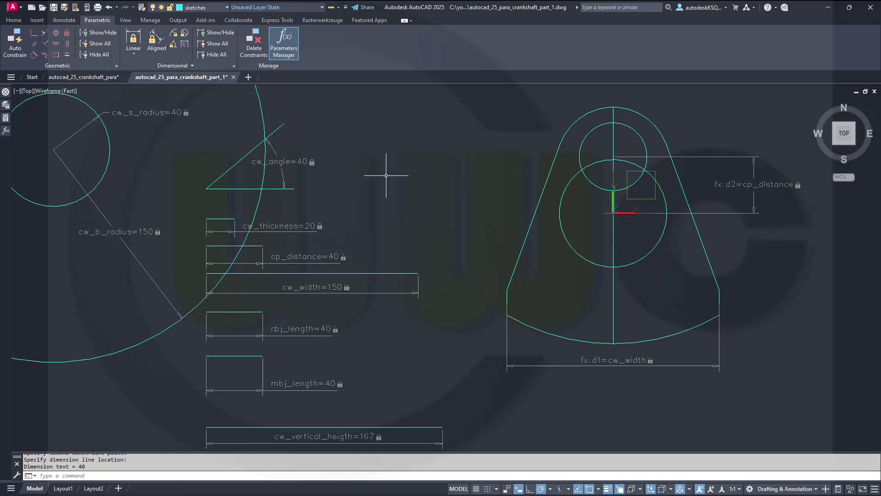
Step: Add an angular dimensional constraint between the two slanted counterweight sides, placed below the profile, and set it to cw_angle
left_click(173, 44)
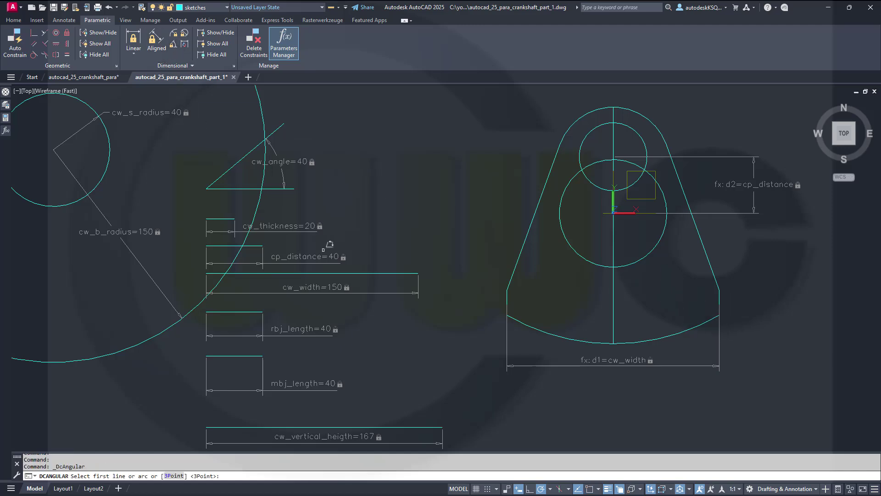
left_click(522, 250)
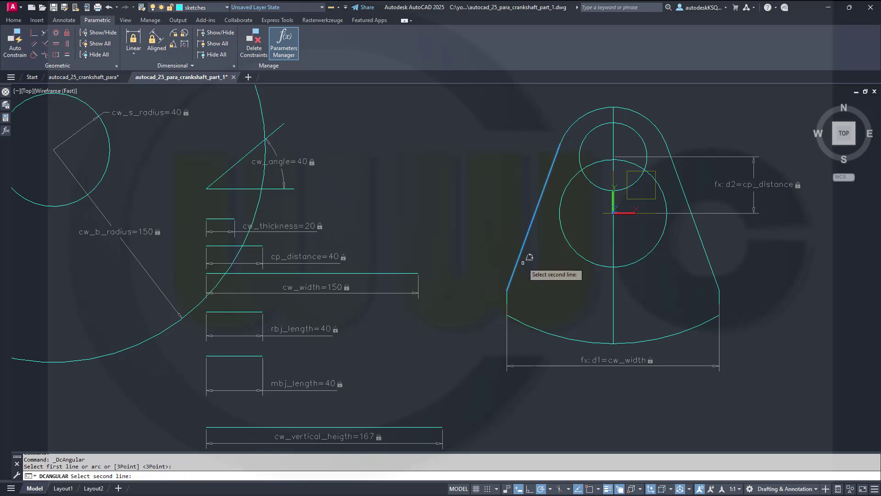
left_click(714, 262)
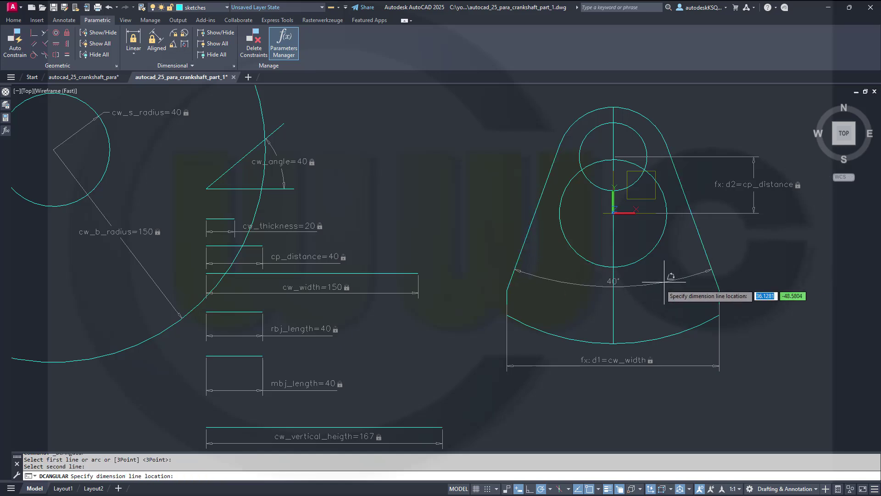
left_click(645, 391)
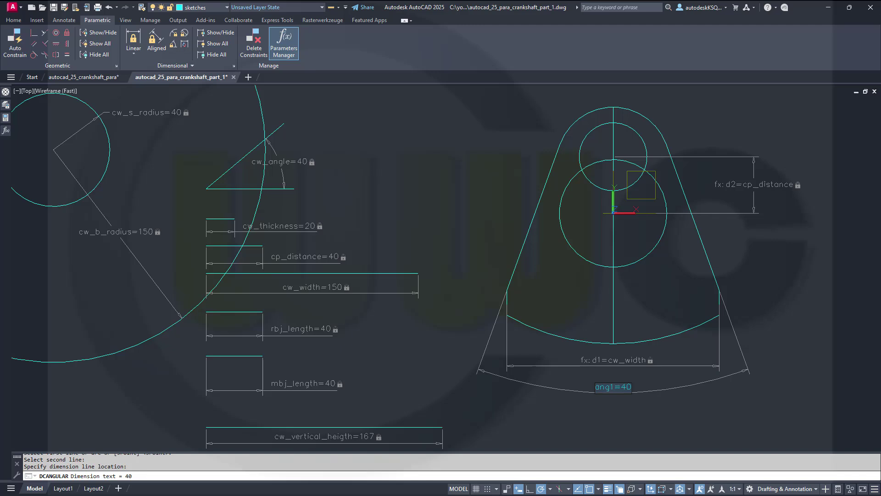
key("Return")
type("cw_angle")
key("Return")
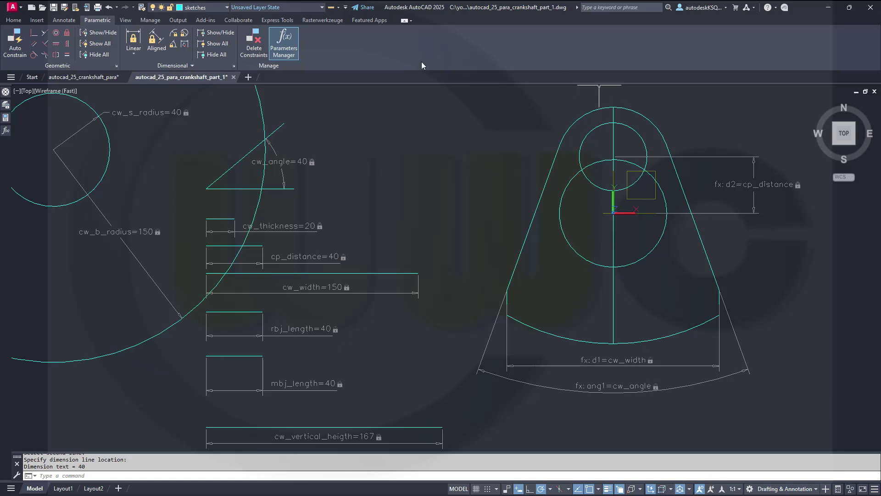
Step: Add an aligned dimensional constraint between the ends of the vertical centre line, placed right of the profile, and set it to cw_vertical_heigth
left_click(614, 311)
left_click(157, 39)
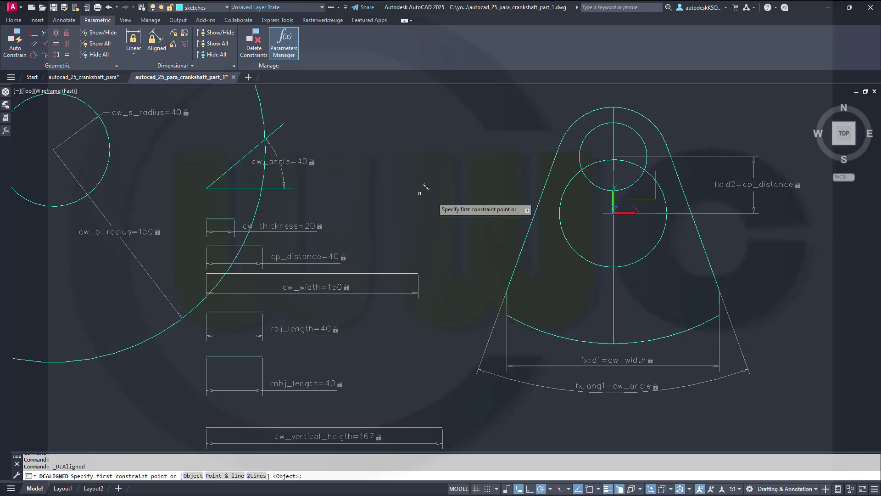
left_click(614, 316)
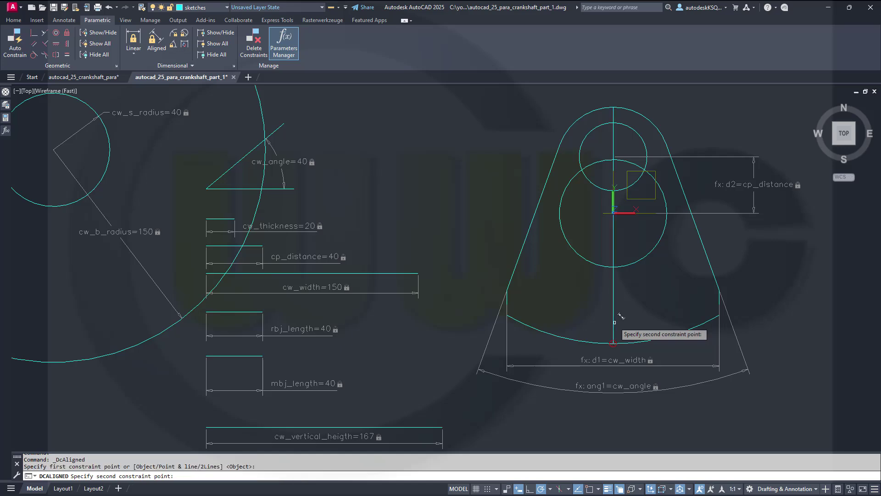
left_click(615, 108)
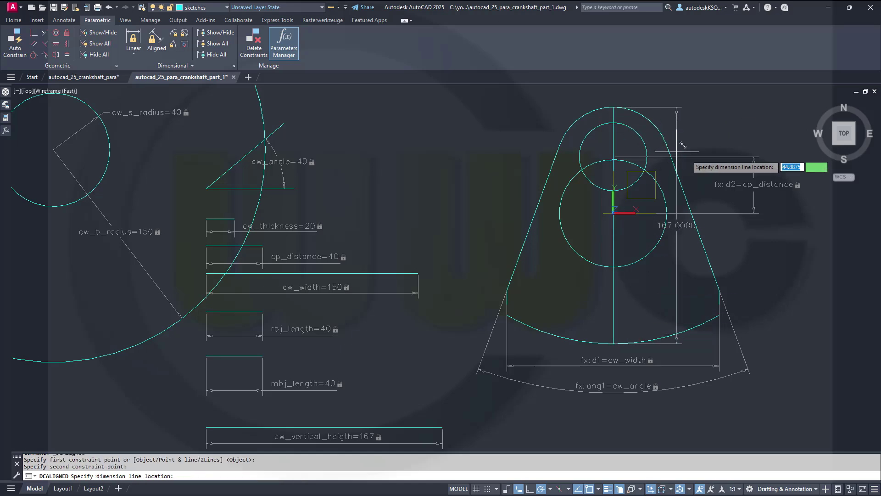
left_click(809, 208)
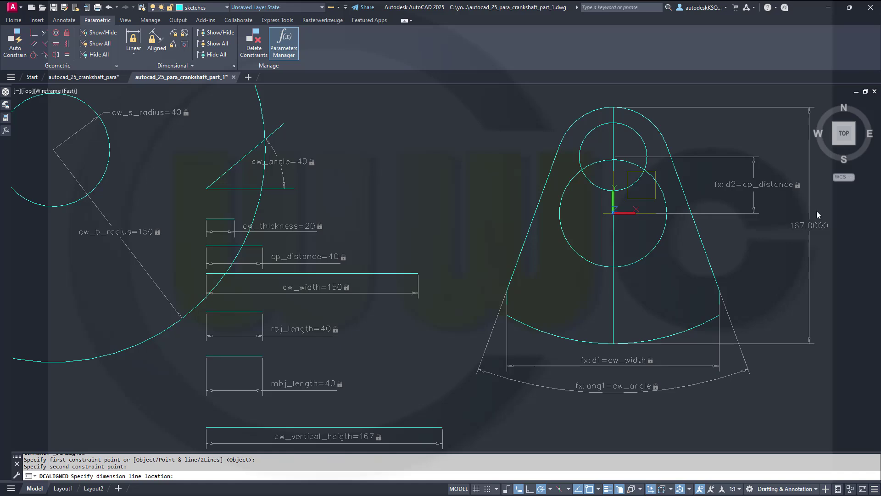
type("cw_")
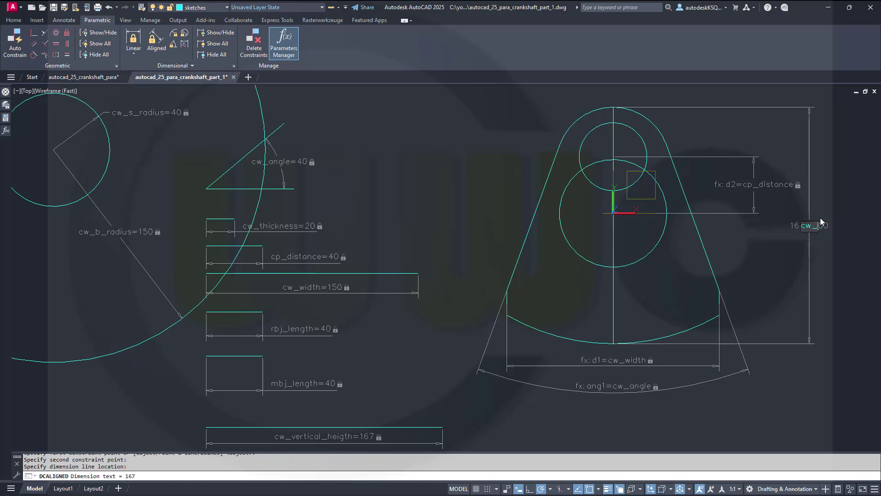
type("vertical_hei")
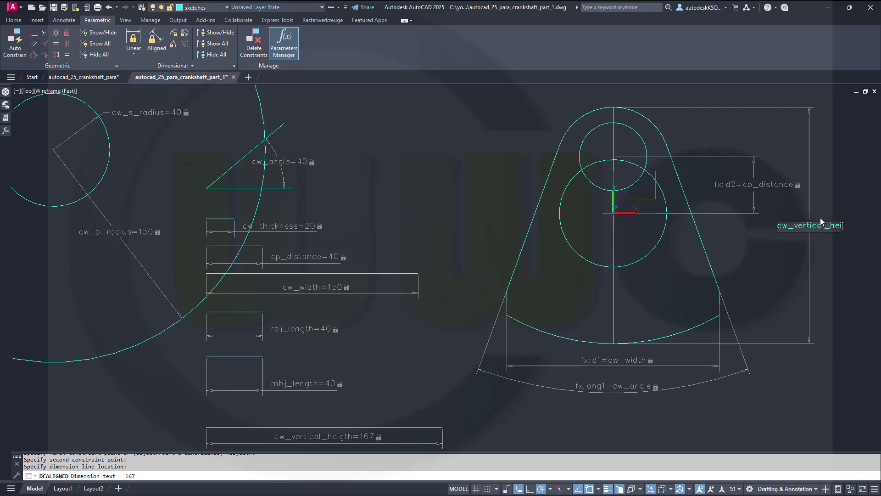
type("gth")
key("Return")
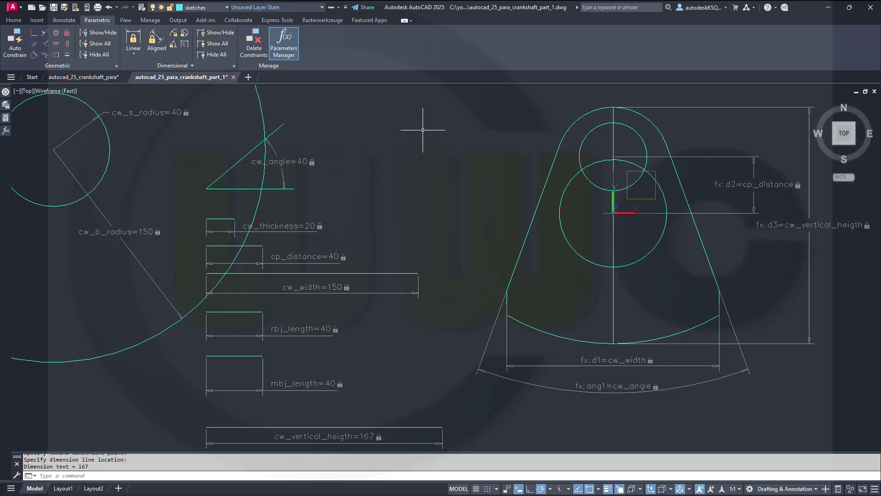
Step: Add a radius dimensional constraint to the counterweight's top arc and set it to cw_s_radius
left_click(173, 33)
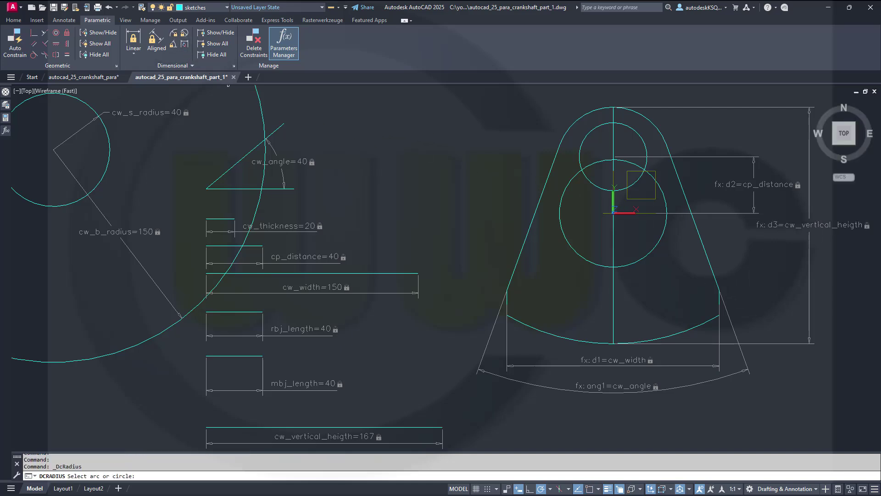
left_click(591, 107)
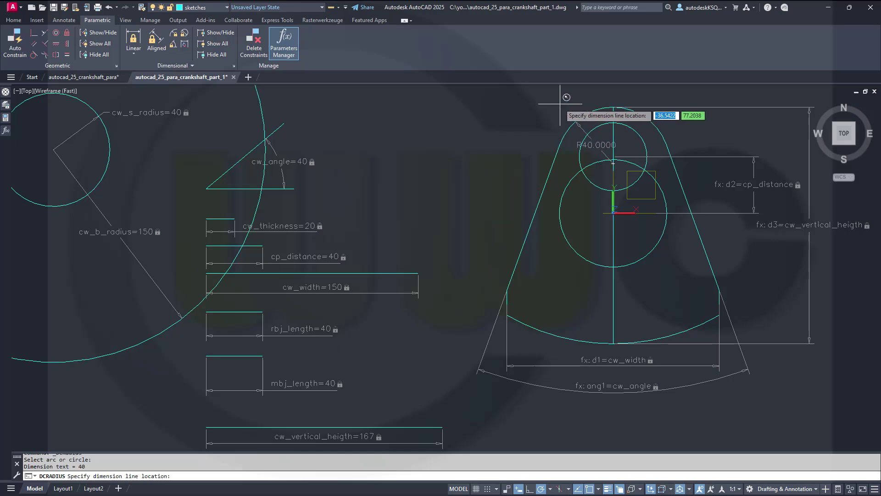
left_click(593, 147)
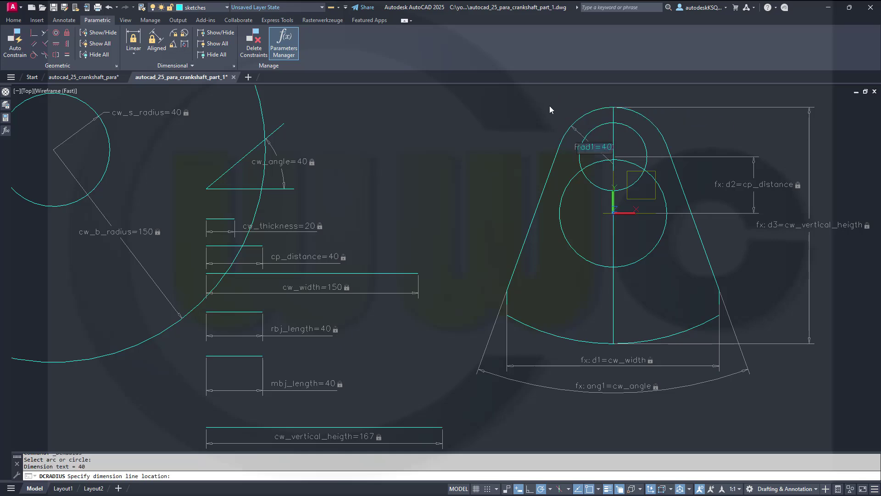
type("cw_s_radius")
key("Return")
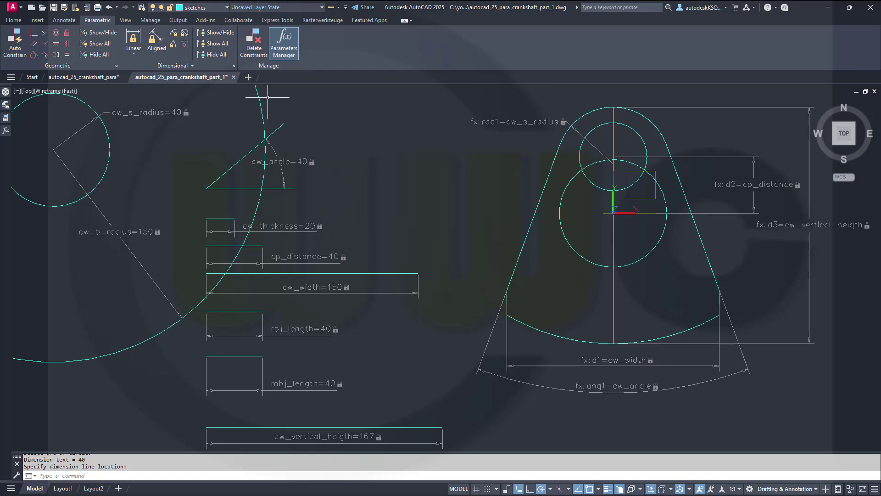
Step: Add a radius dimensional constraint to the counterweight's bottom arc and set it to cw_b_radius
left_click(173, 33)
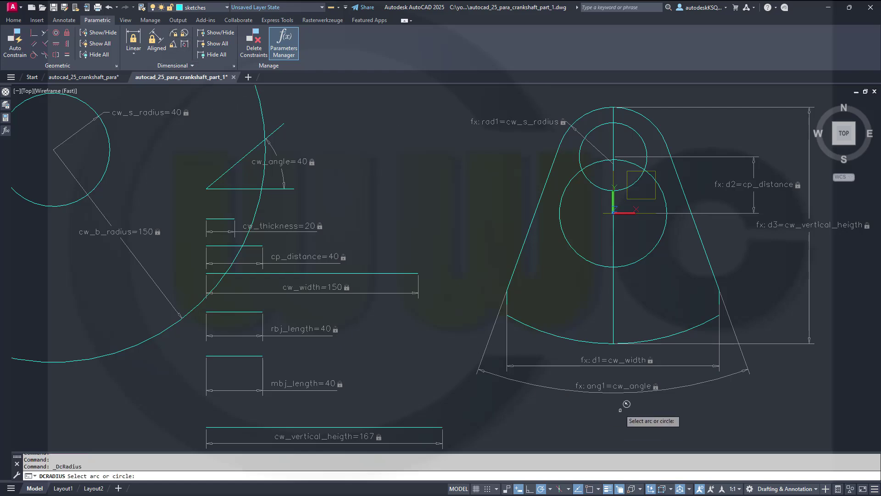
left_click(565, 340)
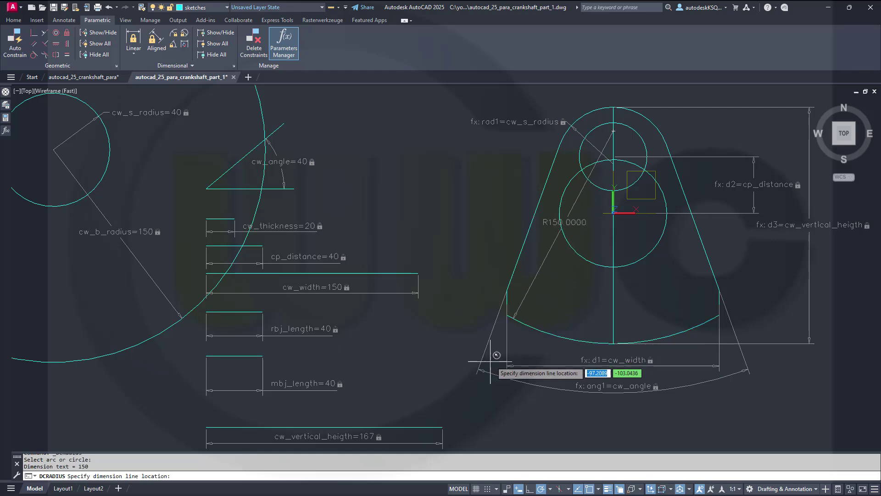
left_click(769, 326)
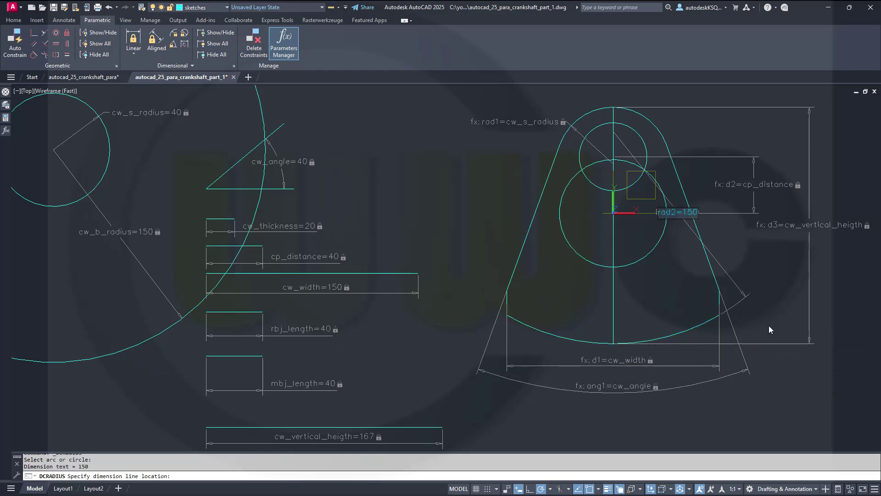
type("cw_b_radius")
key("Return")
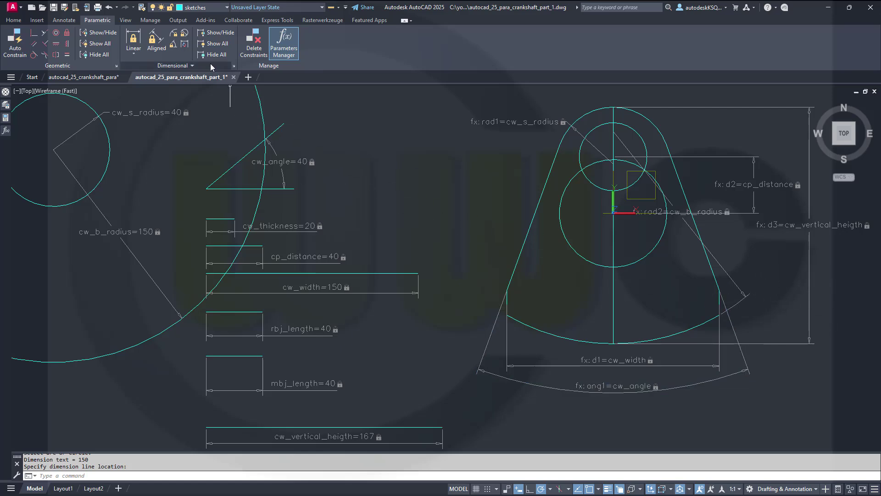
Step: Add a diameter dimensional constraint to the small upper circle and set it to rbj_diameter
left_click(184, 33)
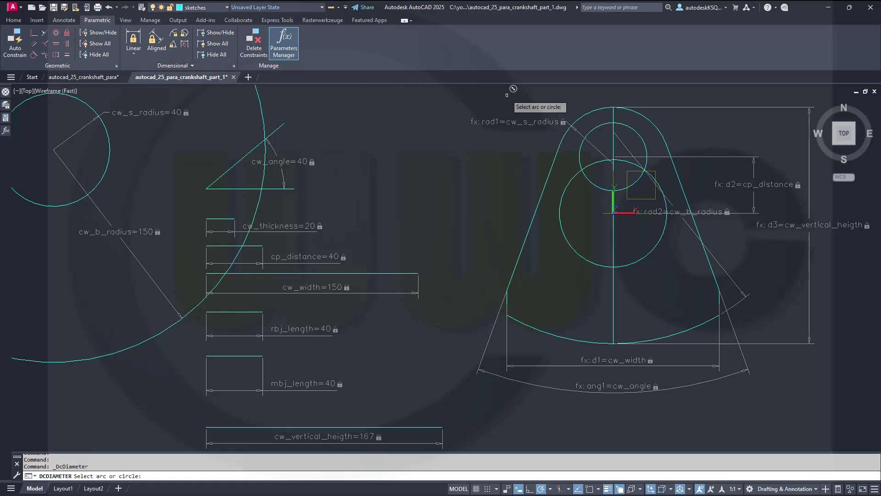
left_click(593, 128)
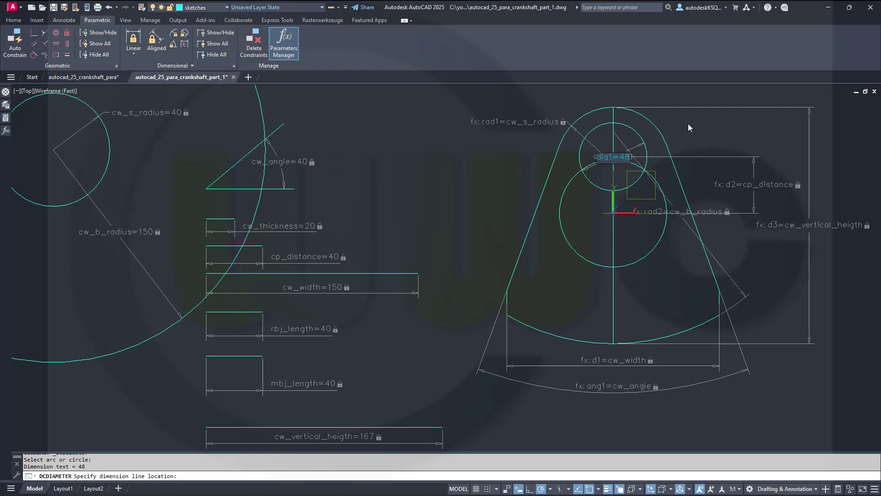
type("rbj_diameter")
key("Return")
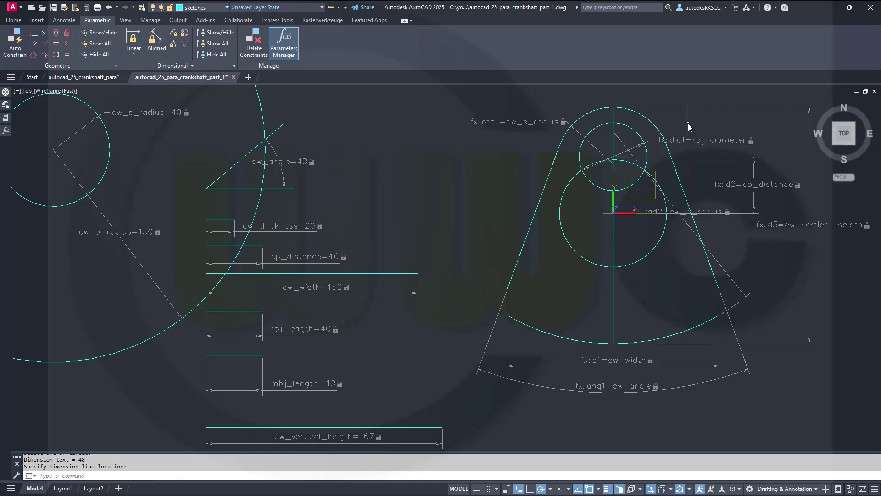
Step: Add a diameter dimensional constraint to the larger lower circle, placed left of the profile, and set it to mbj_diameter
left_click(184, 33)
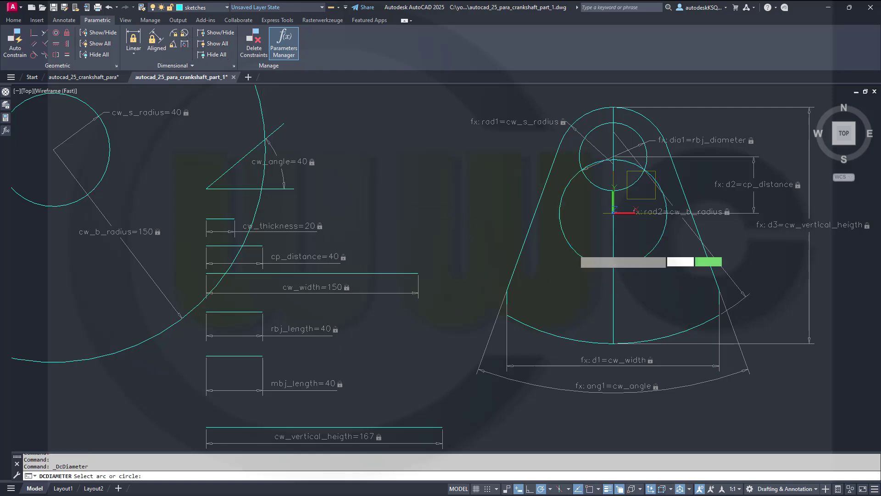
left_click(580, 256)
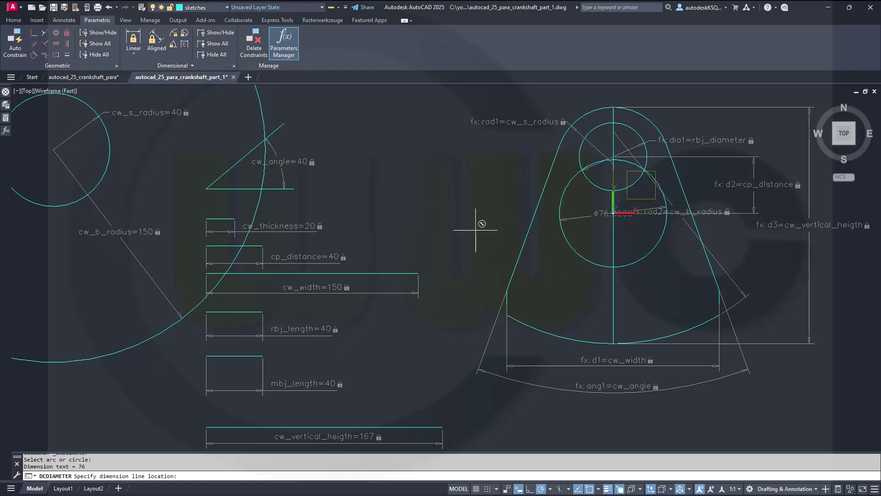
left_click(476, 229)
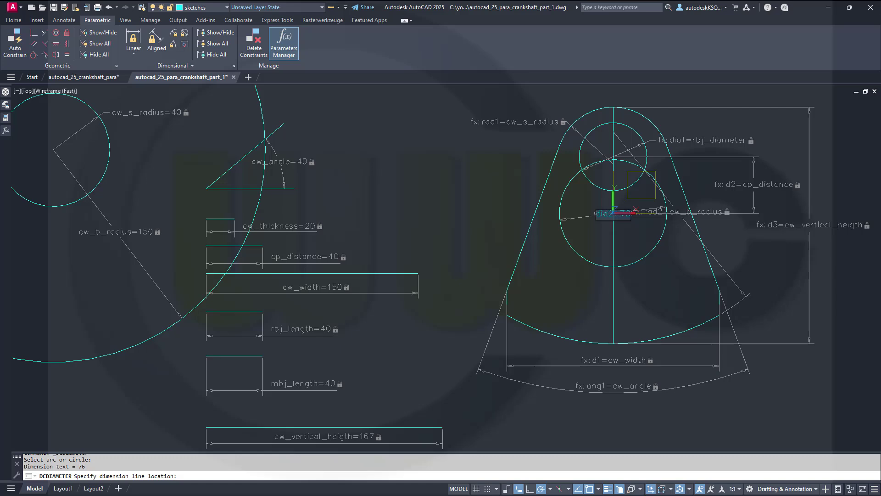
type("mbj_diameter")
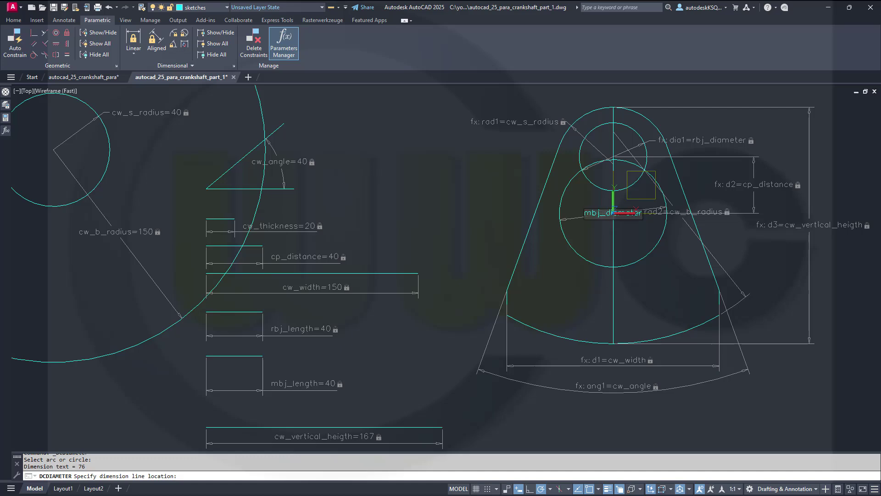
key("Return")
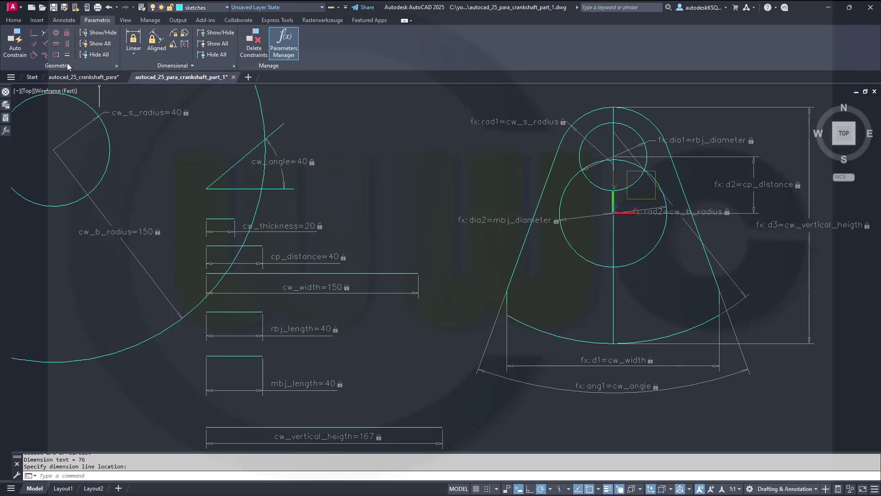
Step: Apply a symmetric constraint to the two slanted side lines of the counterweight about the vertical centre line
left_click(56, 54)
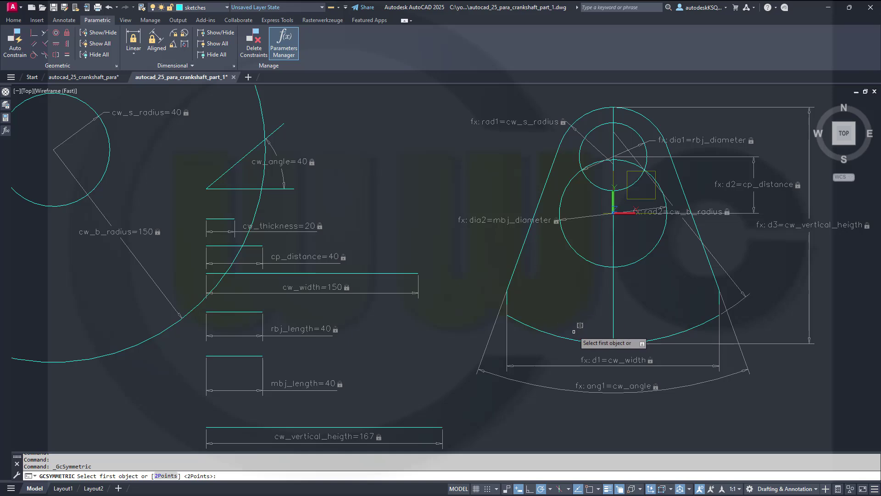
scroll(578, 309, "up", 2)
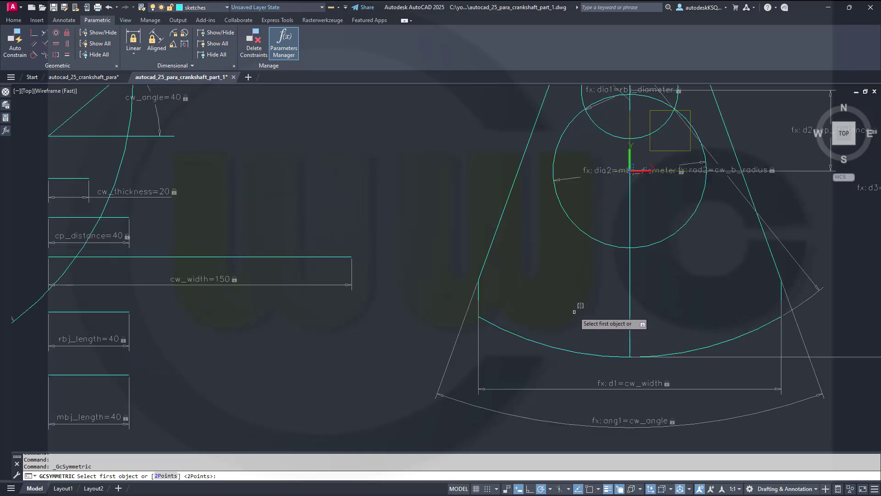
left_click(495, 234)
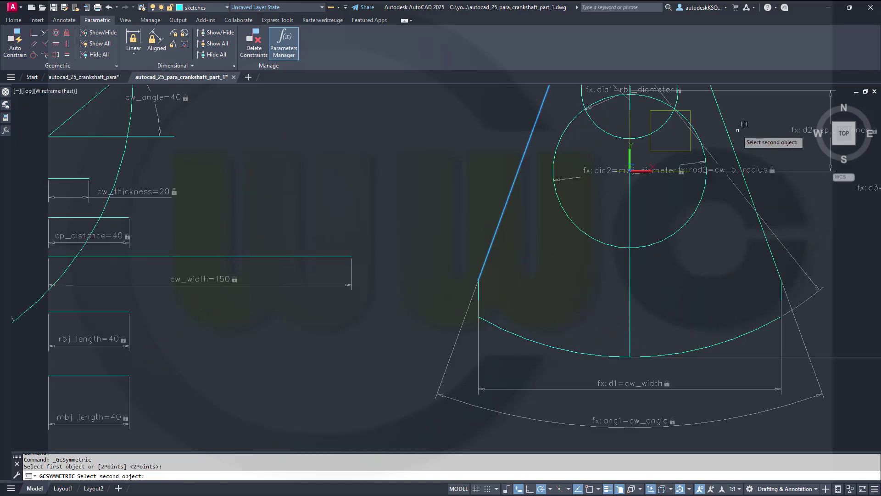
left_click(727, 136)
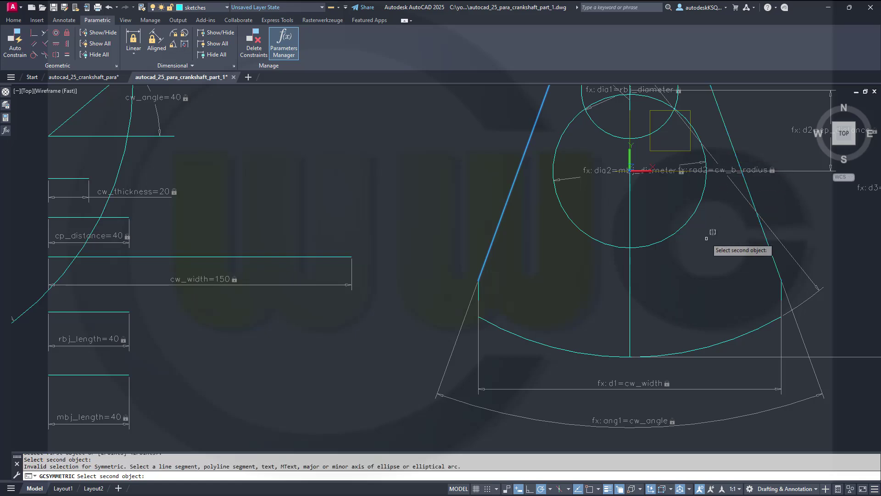
left_click(733, 148)
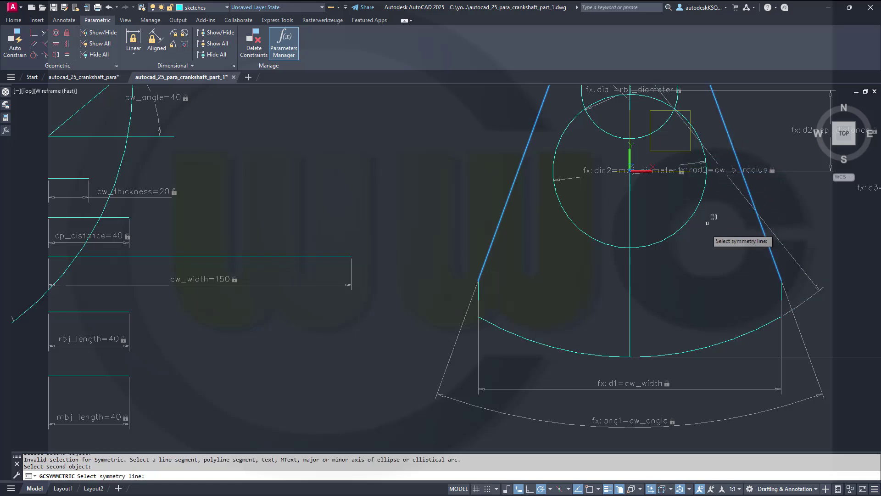
left_click(630, 297)
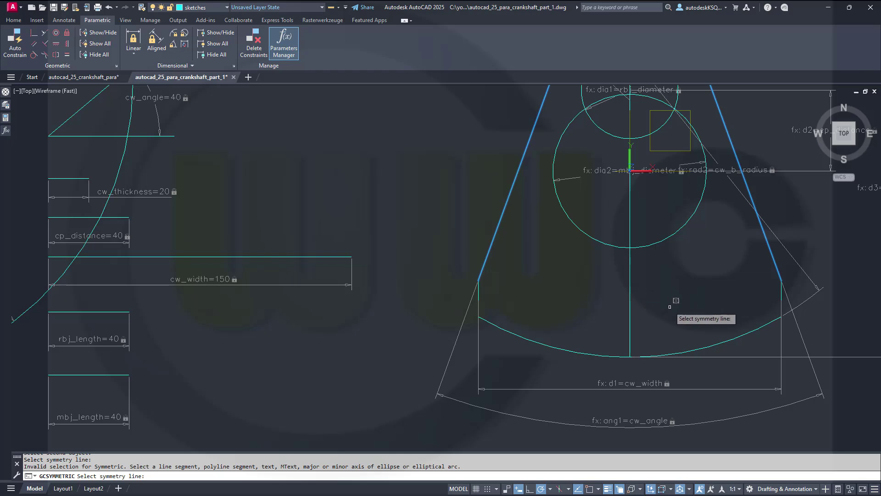
left_click(630, 297)
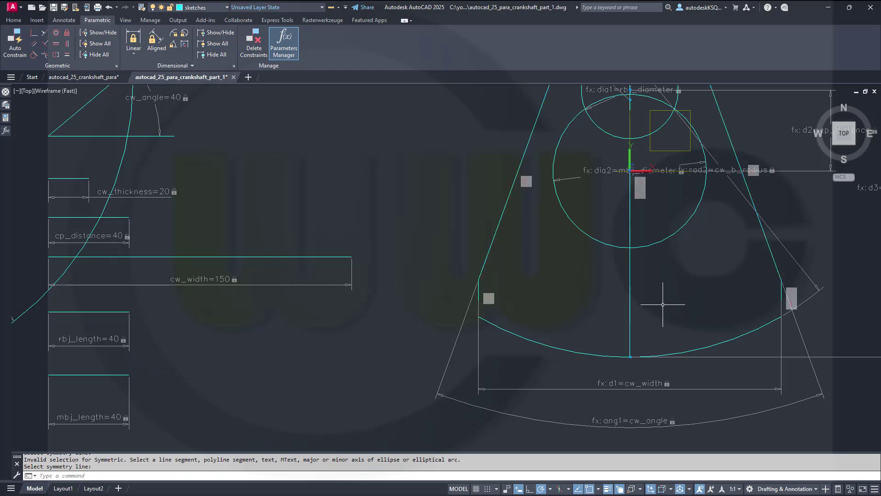
Step: Apply a symmetric constraint to the two short vertical side edges of the counterweight about the vertical centre line
key("Return")
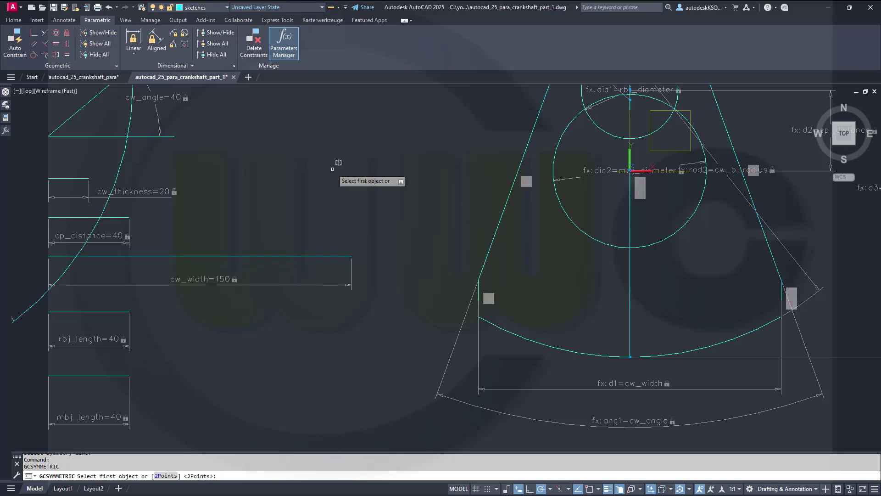
scroll(507, 346, "up", 3)
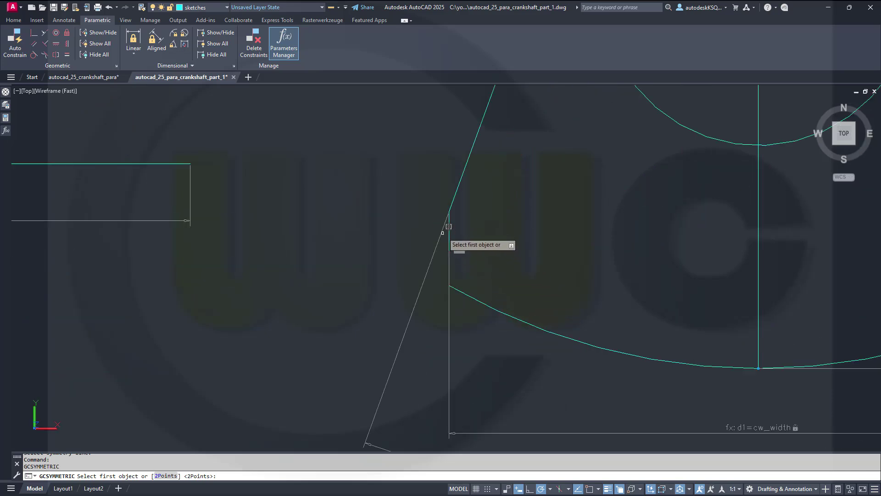
left_click(449, 234)
scroll(537, 249, "down", 2)
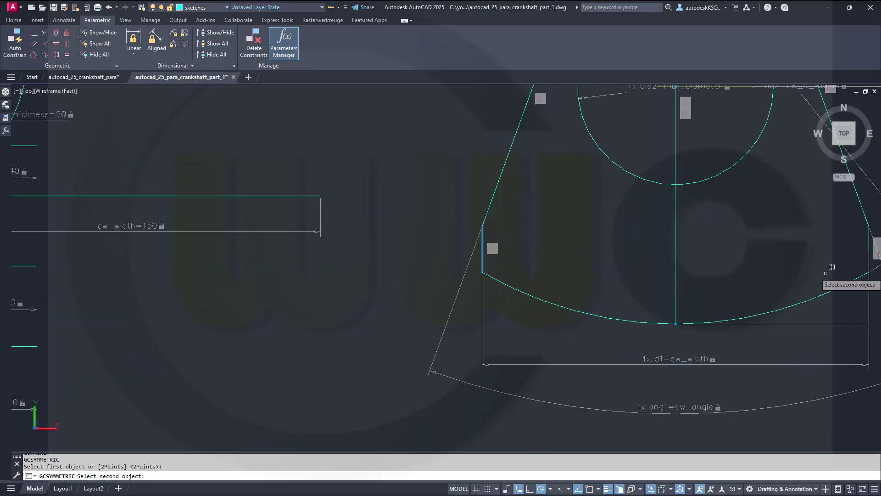
left_click(869, 241)
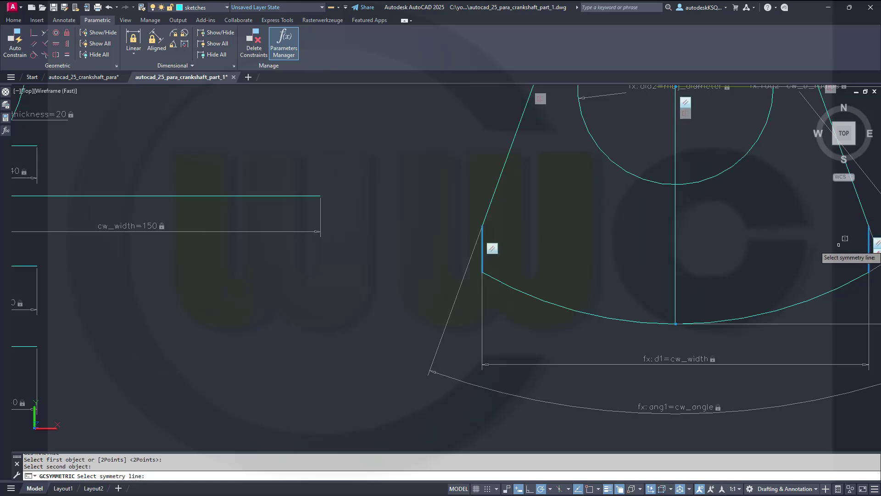
left_click(675, 251)
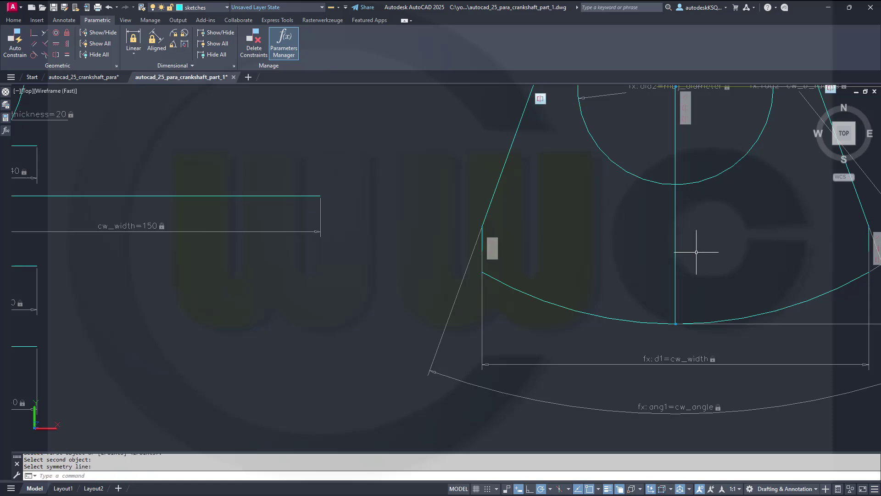
Step: Test the parametric sketch by setting the cw_width parameter to 140 and restoring it to 150
scroll(730, 255, "down", 4)
middle_click_drag(738, 254, 675, 266)
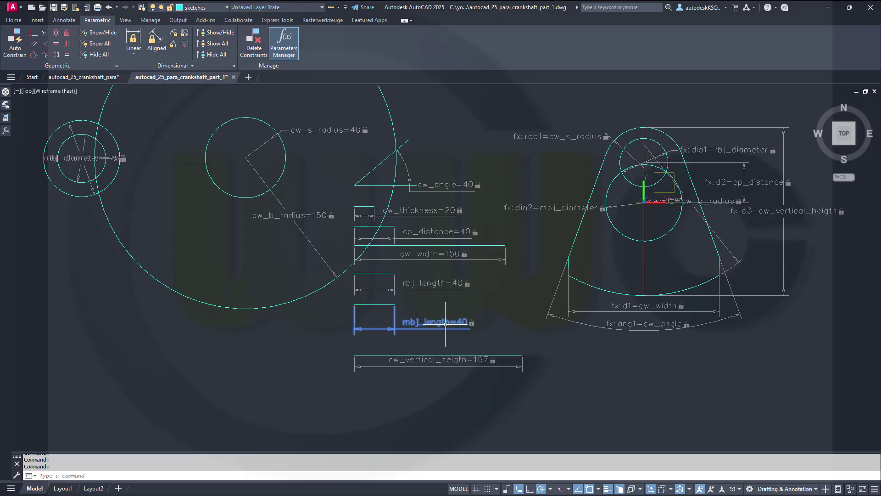
mouse_move(5, 132)
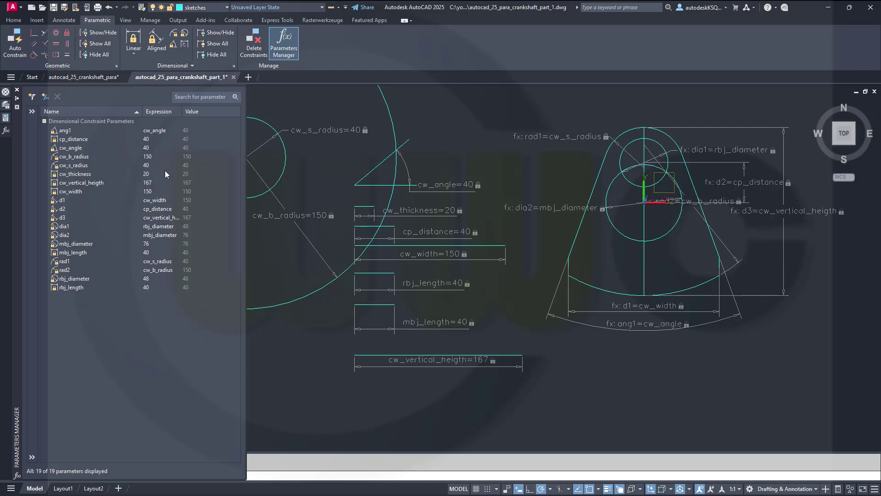
double_click(155, 192)
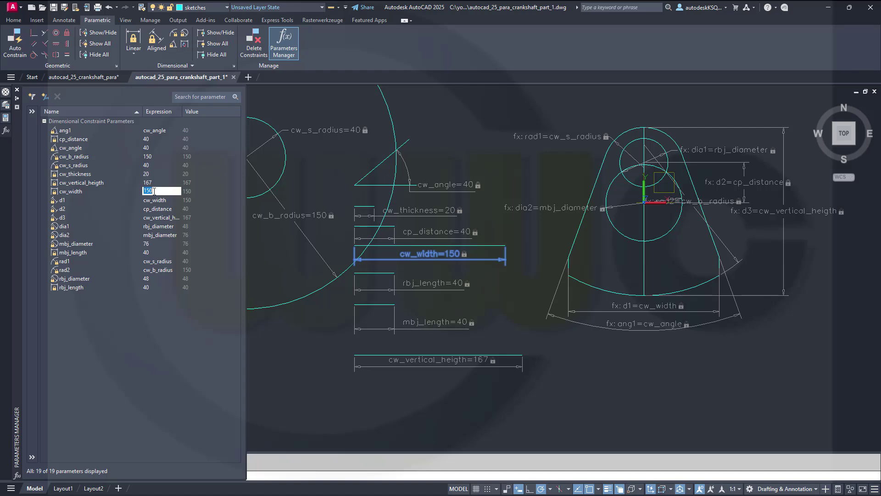
key("Return")
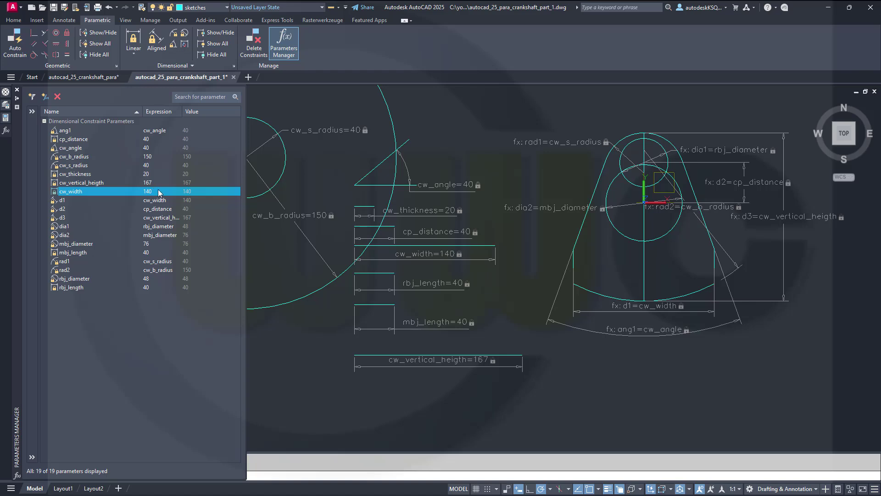
double_click(159, 191)
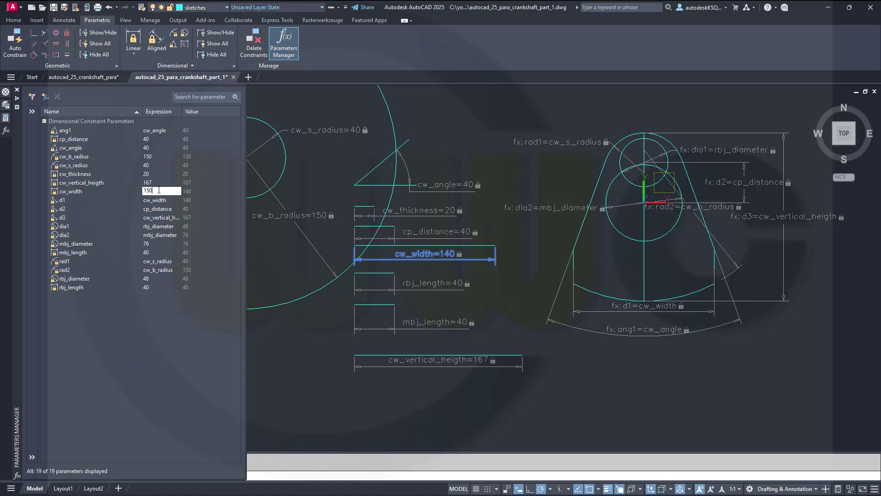
key("Return")
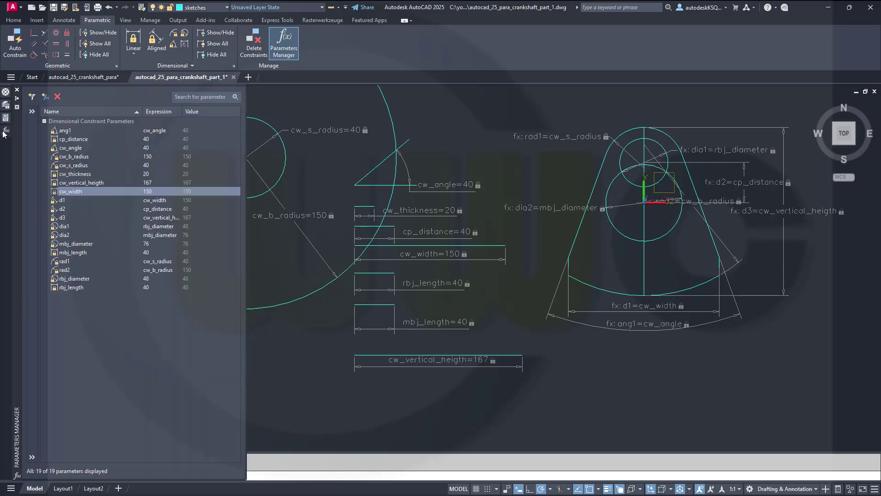
Step: Test a wider counterweight by setting the cw_width parameter to 155 and restoring it to 150
double_click(159, 190)
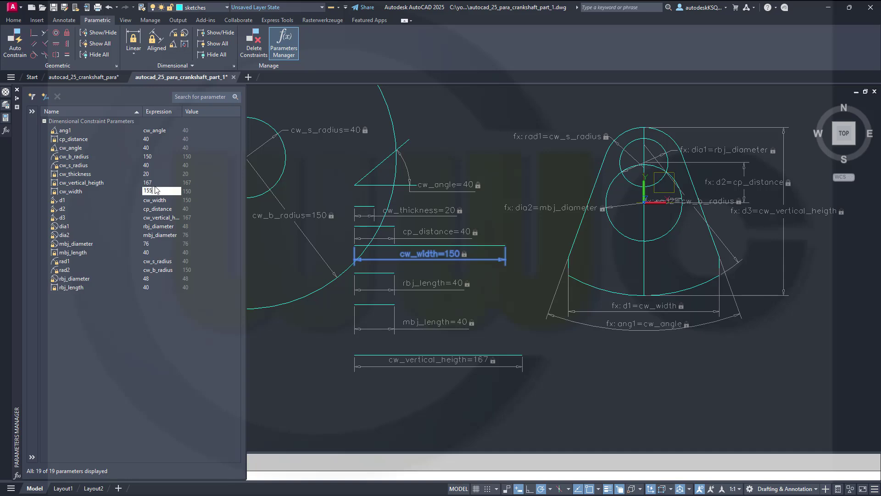
key("Return")
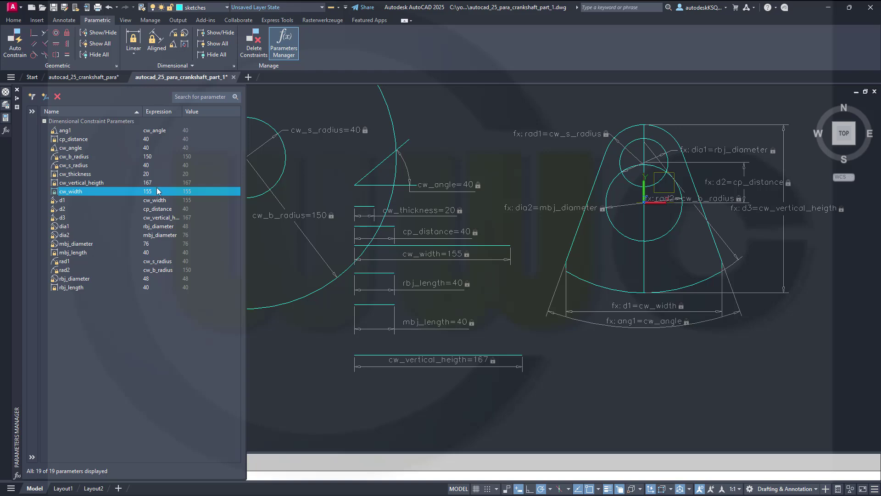
double_click(157, 190)
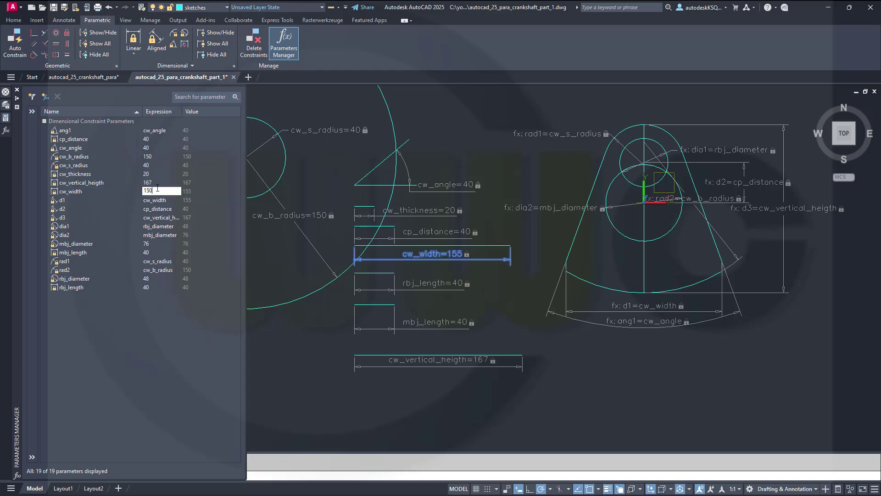
type("150")
key("Return")
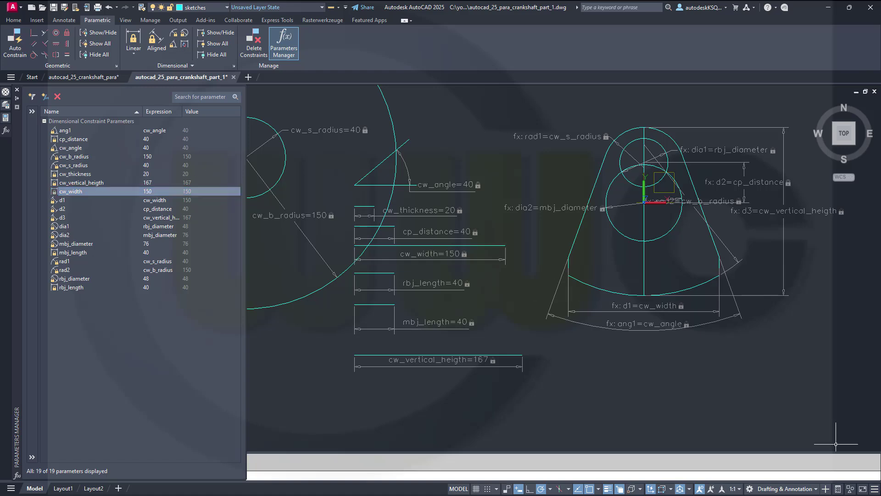
key("Escape")
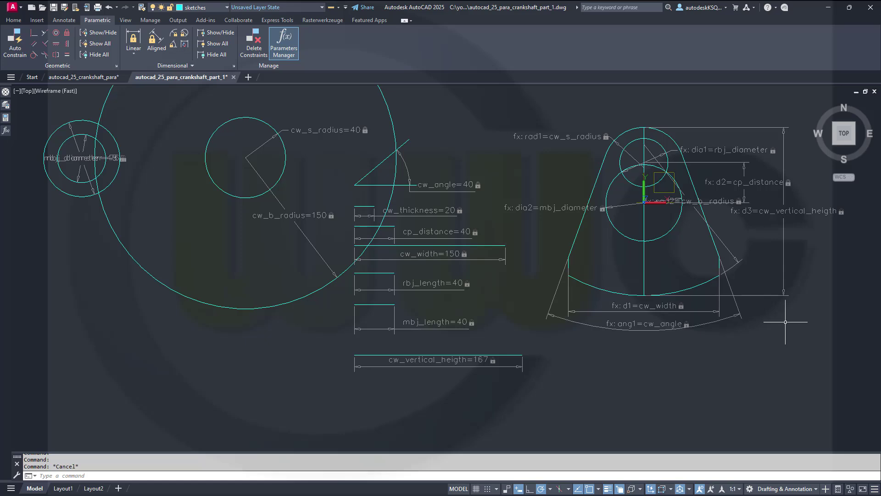
Step: Undo the last layer changes and lock the skelett layer, keeping the axis_system layer turned on
key("ctrl+z")
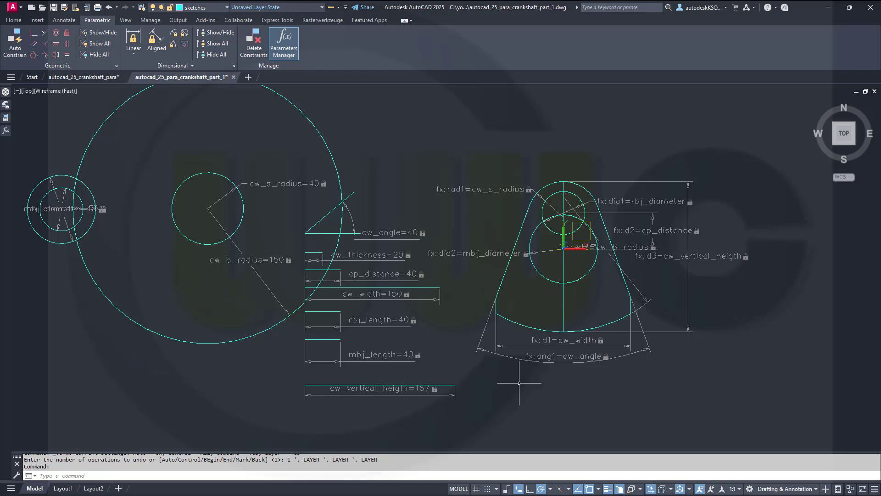
left_click(225, 8)
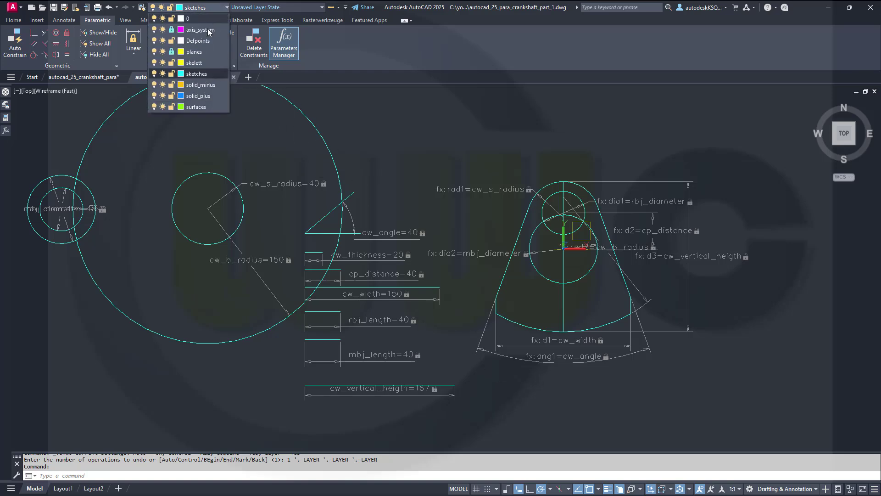
left_click(155, 30)
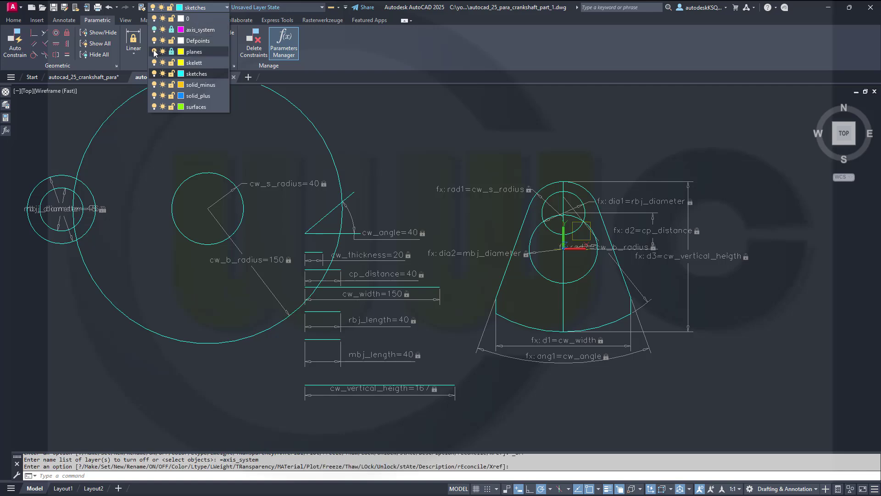
left_click(154, 29)
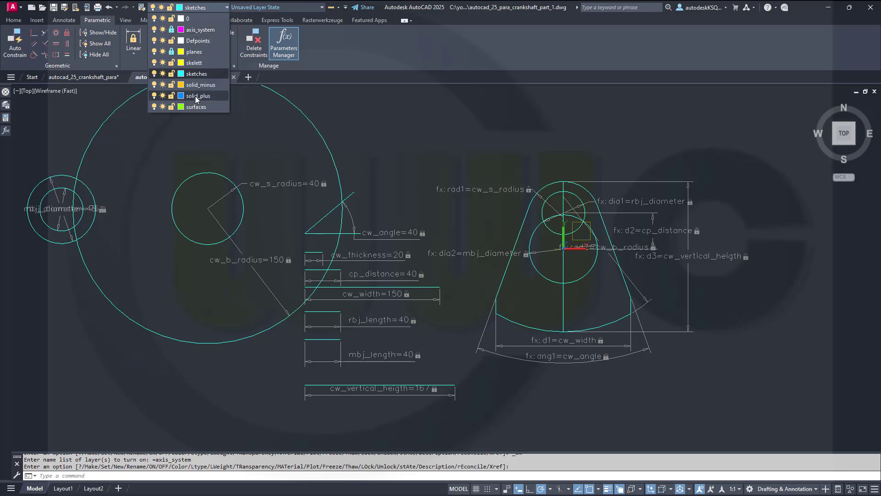
left_click(171, 62)
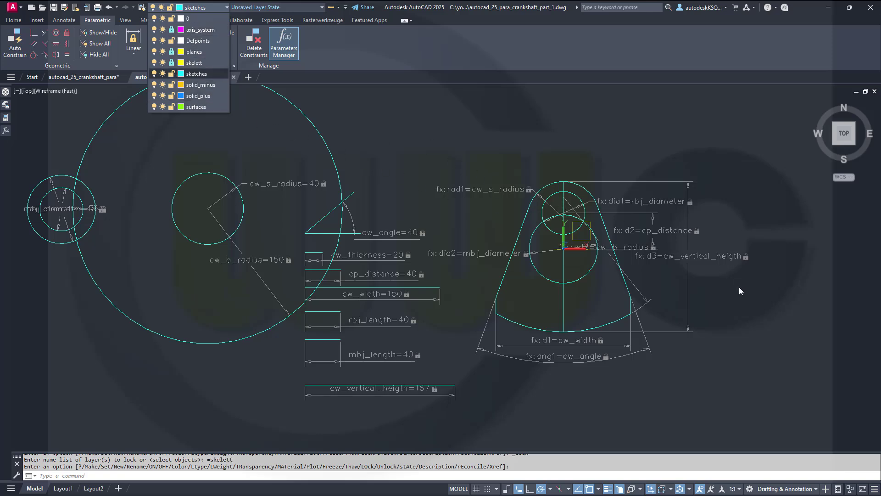
left_click(701, 344)
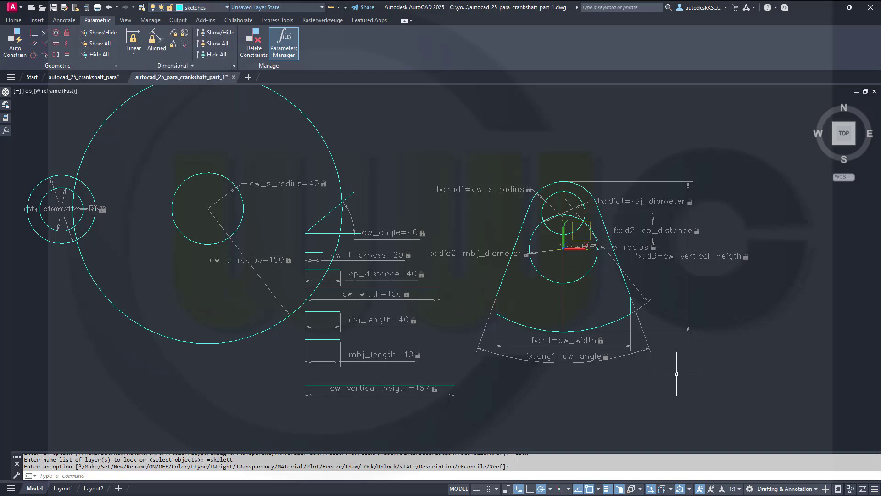
Step: Isolate the counterweight sketch together with its dimensional constraints, hiding the parameter reference geometry
left_click(850, 489)
left_click(849, 472)
left_click(733, 370)
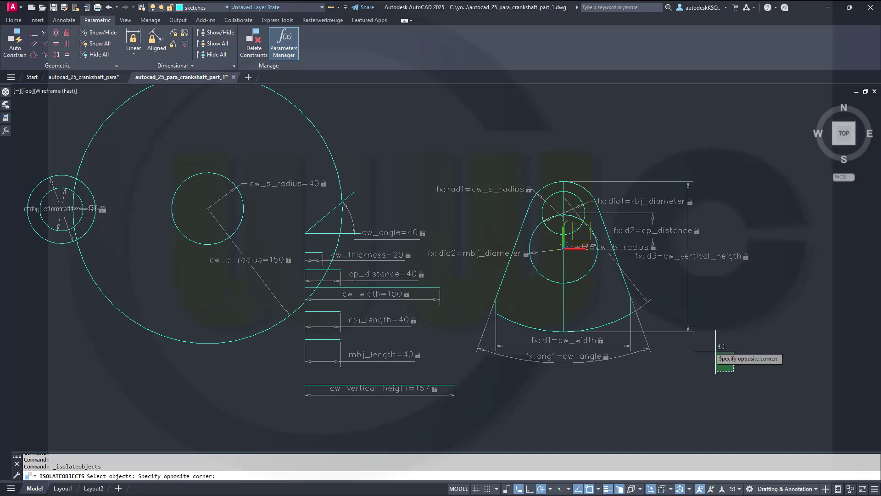
left_click(483, 142)
key("Return")
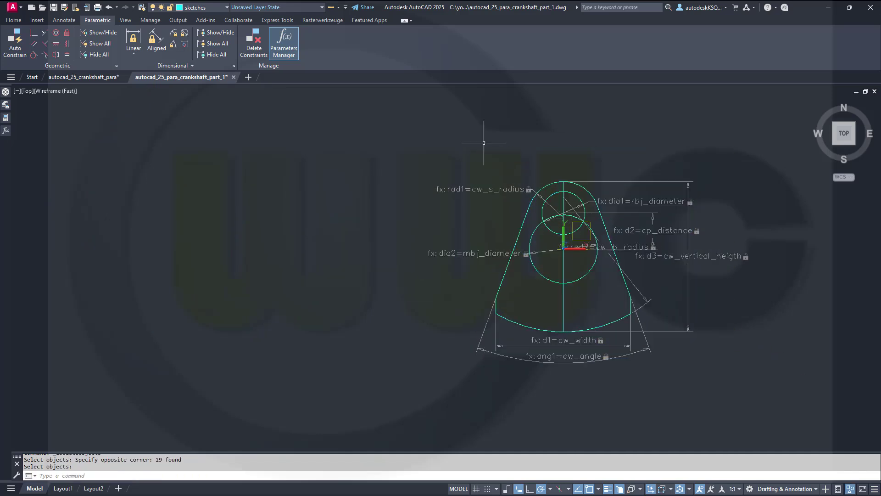
scroll(584, 248, "up", 2)
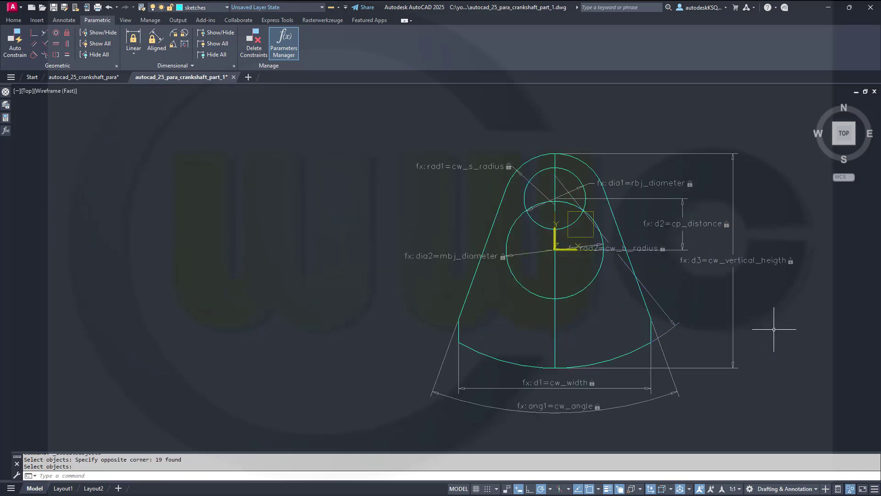
middle_click_drag(773, 329, 657, 332)
key("Return")
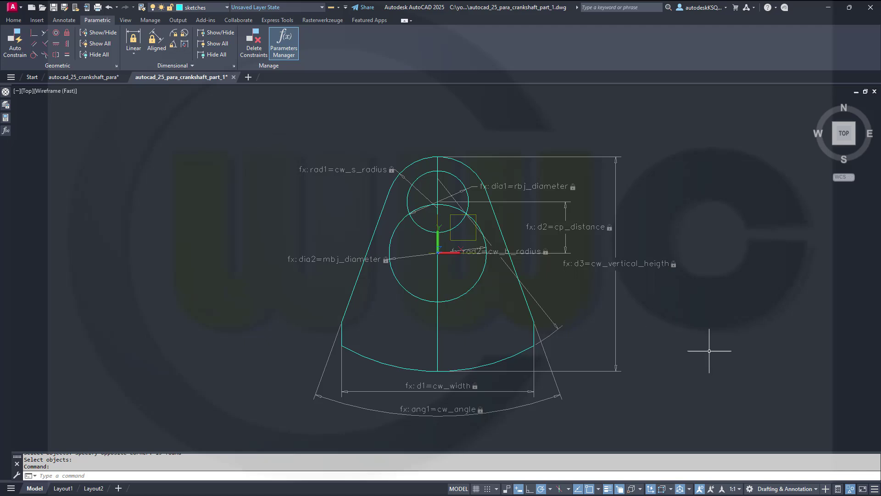
Step: Copy the whole counterweight sketch to the clipboard with base point 0,0 and hide the original objects
left_click(709, 426)
left_click(264, 112)
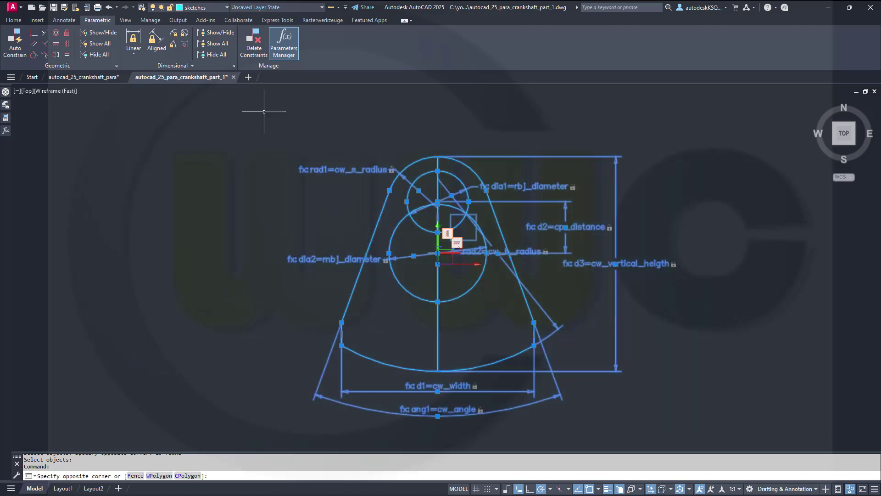
right_click(307, 101)
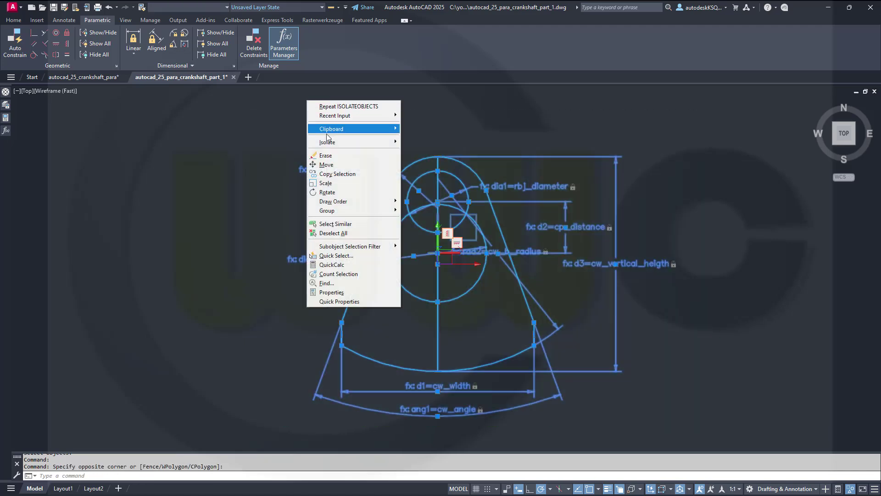
mouse_move(329, 132)
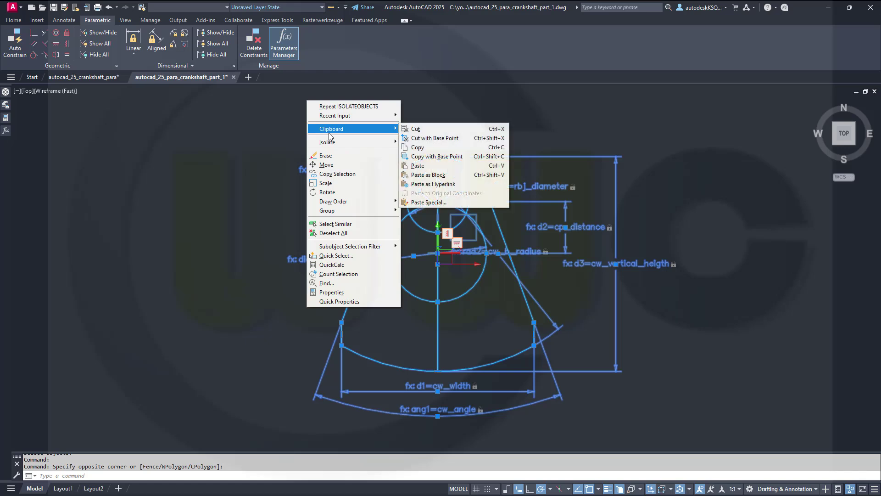
left_click(434, 156)
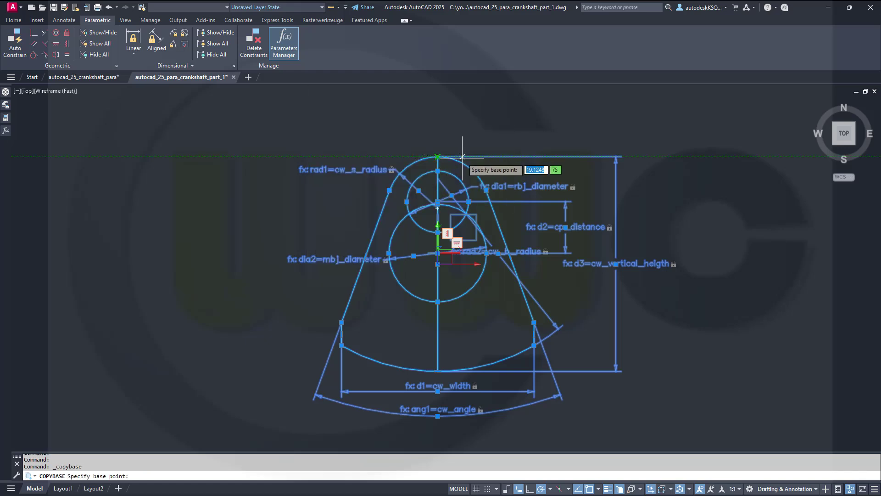
left_click(461, 156)
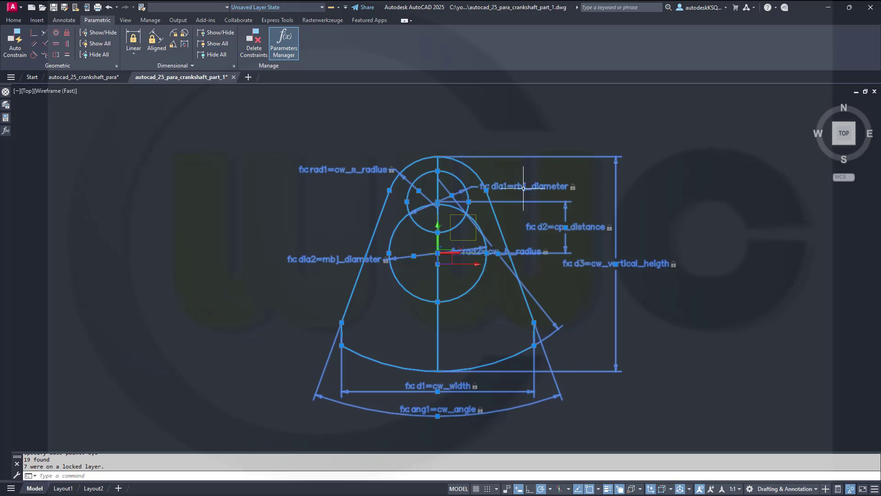
left_click(850, 489)
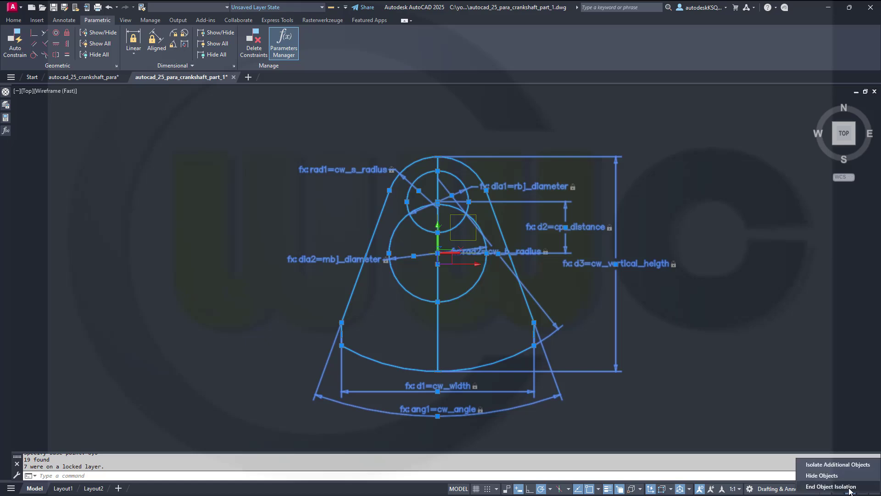
left_click(822, 475)
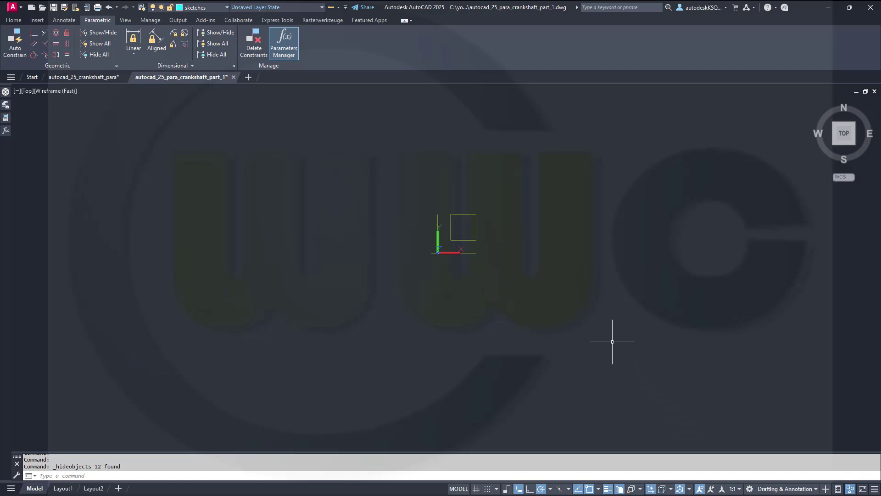
Step: Paste the copied counterweight sketch at insertion point 0,0
right_click(594, 263)
mouse_move(630, 292)
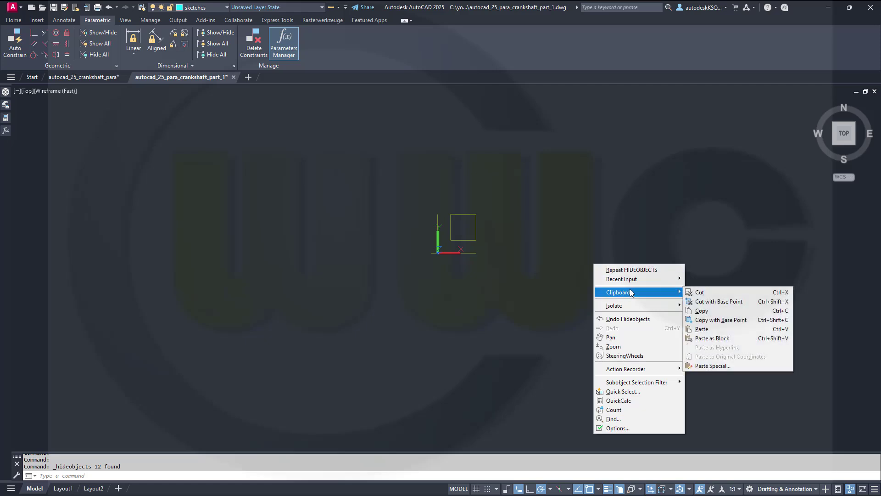
left_click(715, 332)
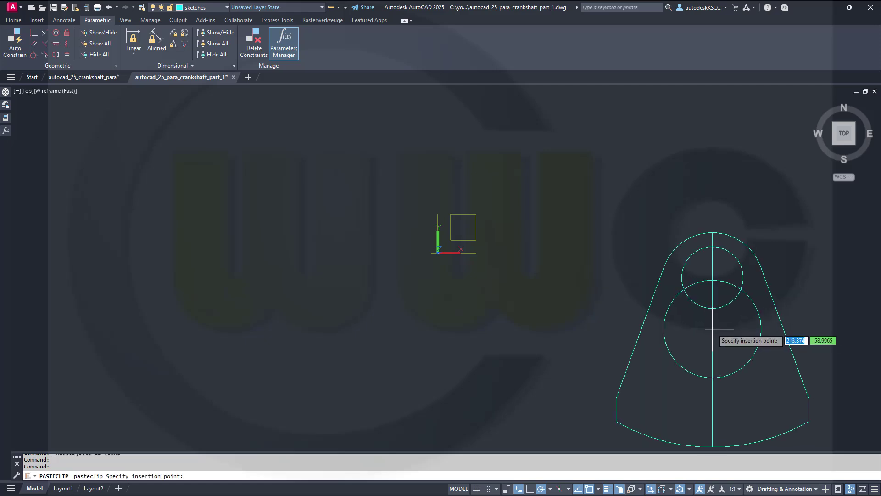
type("0,0")
key("Return")
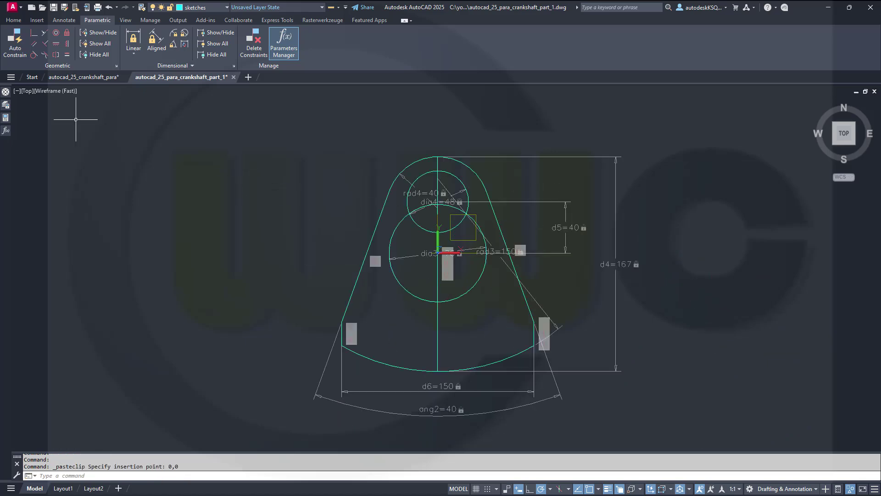
Step: Rotate the pasted counterweight sketch with its dimensions by 144 degrees about 0,0, relaxing the constraints
left_click(14, 21)
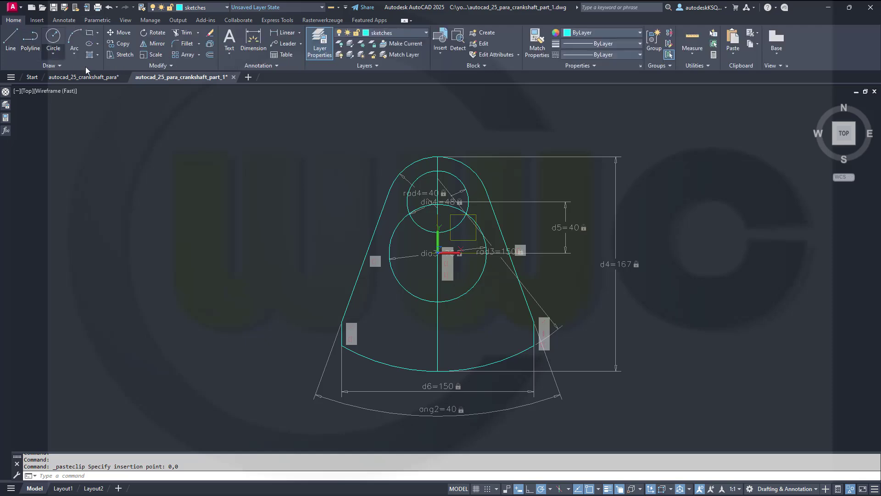
left_click(155, 33)
left_click(684, 417)
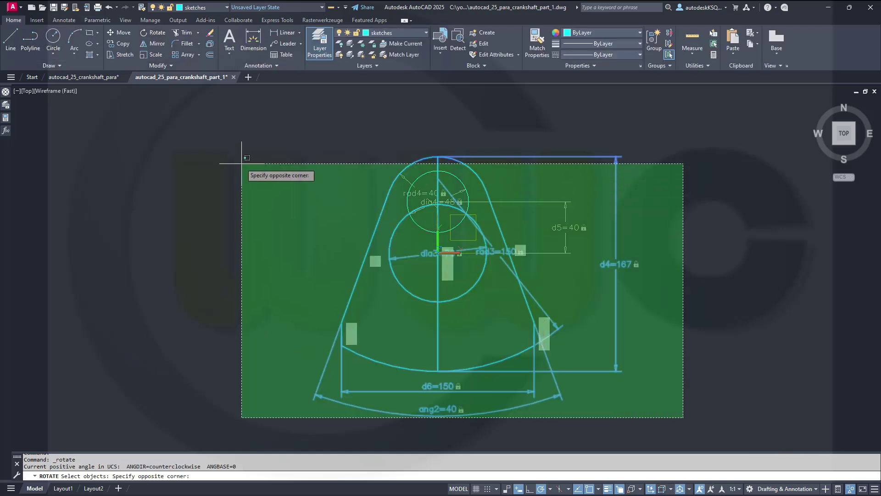
left_click(230, 128)
key("Return")
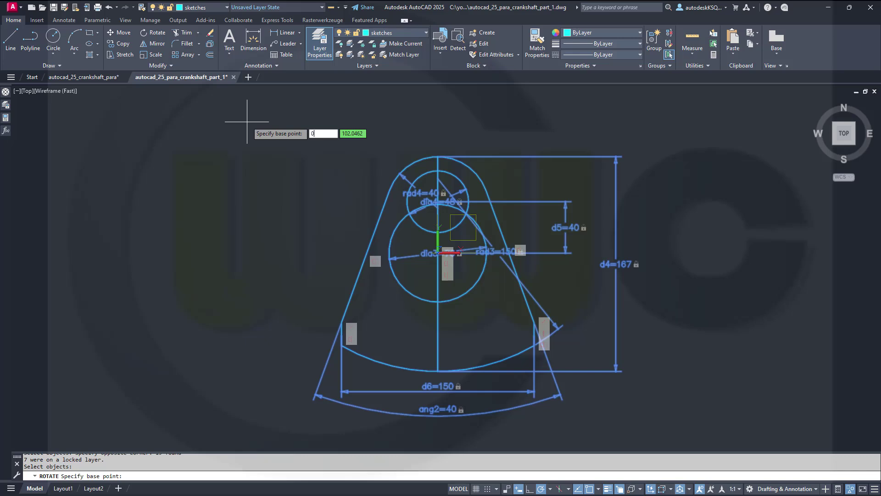
type("0,0")
key("Return")
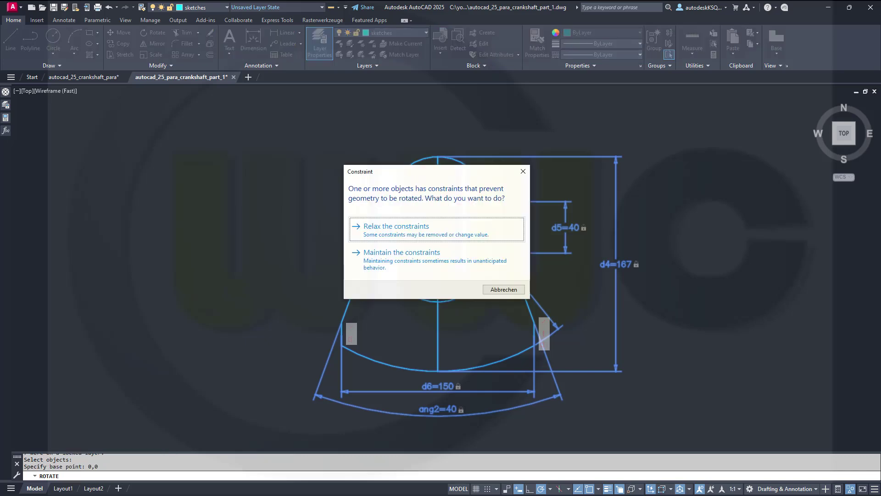
left_click(409, 235)
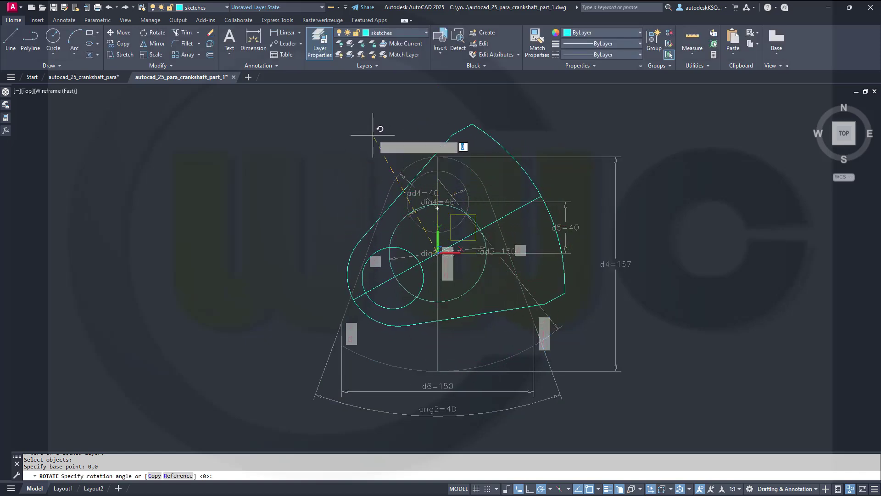
type("14")
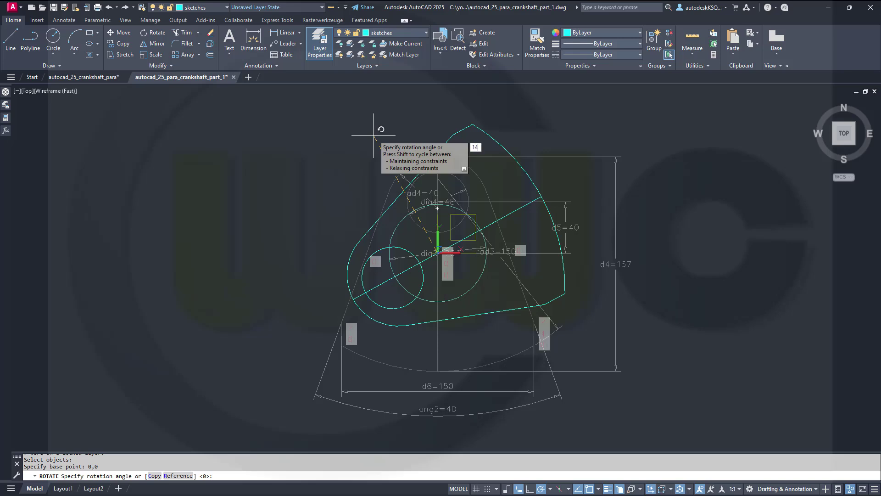
type("4")
key("Return")
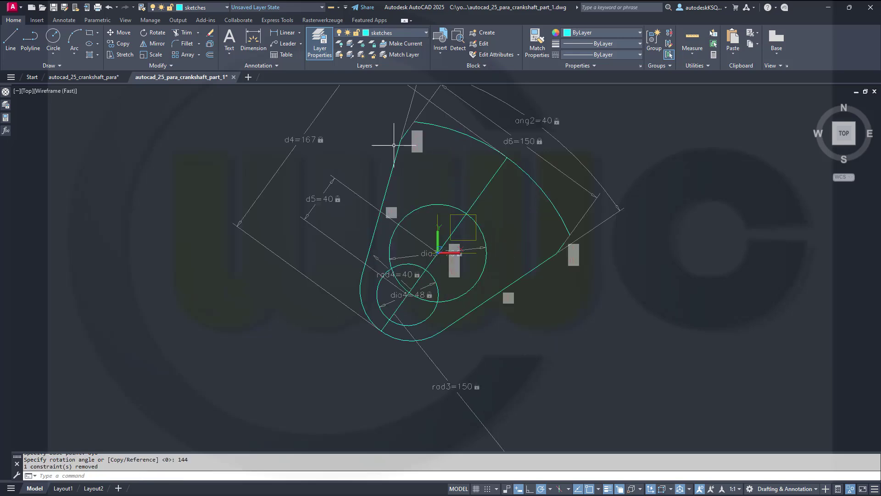
key("Escape")
Step: Link the rotated sketch's overall height dimension d4 to the parameter cw_vertical_heigth
middle_click_drag(648, 319, 651, 412)
scroll(552, 407, "up", 2)
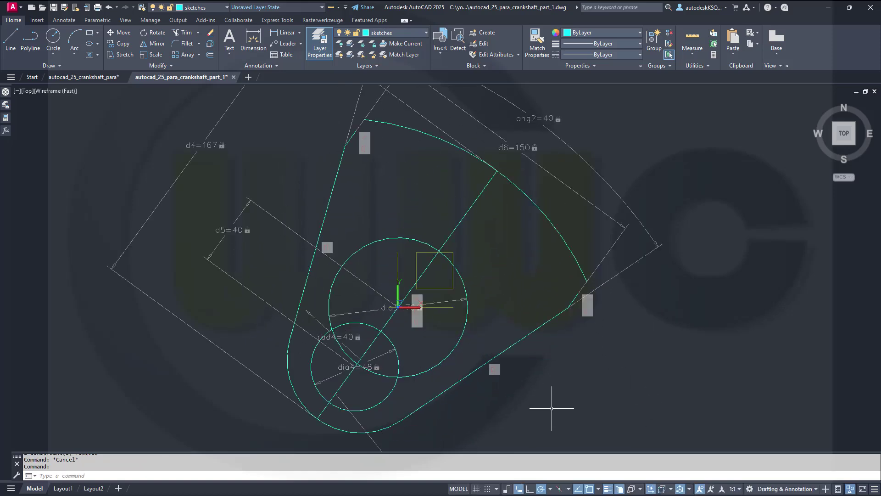
middle_click_drag(201, 135, 235, 161)
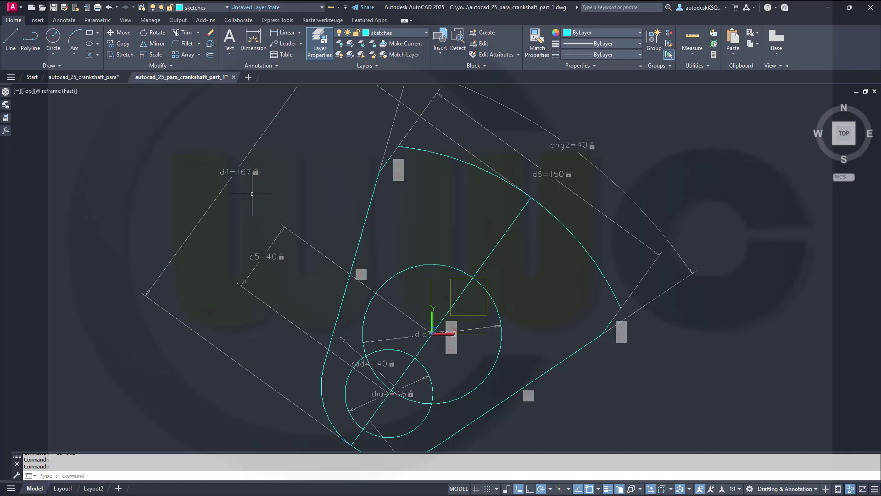
double_click(238, 172)
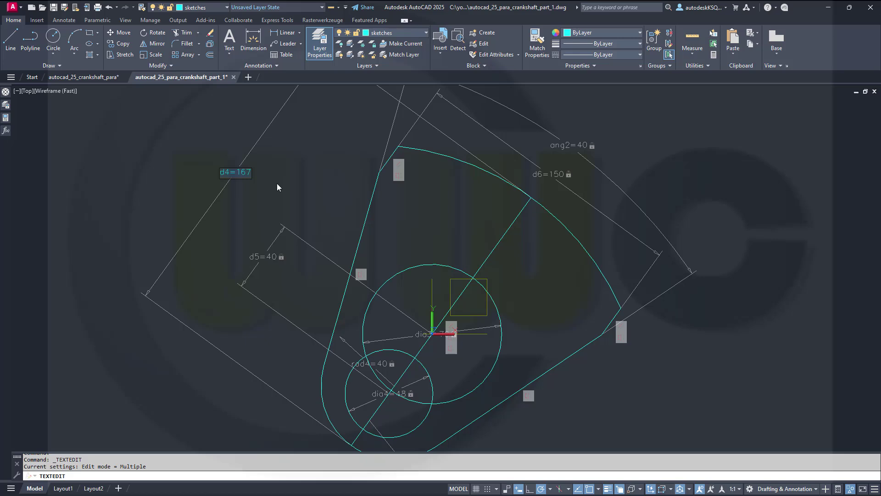
type("cw_verticla")
key("BackSpace")
key("BackSpace")
type("al_hei")
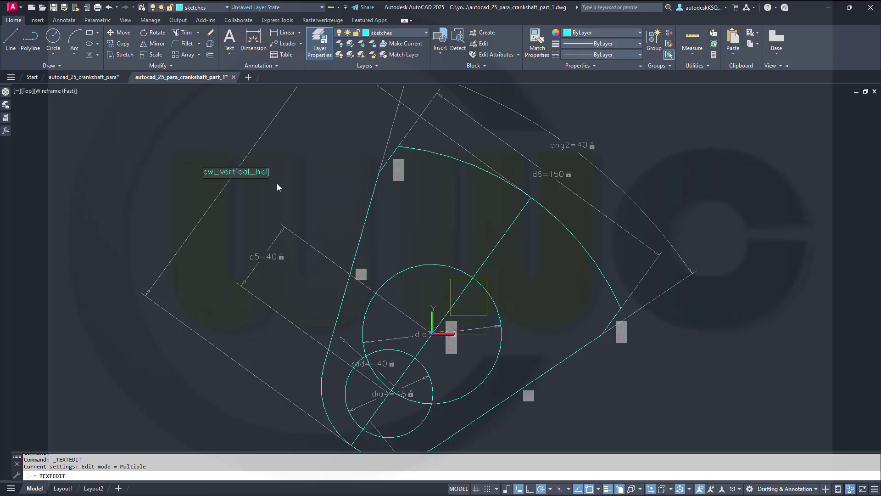
type("gth")
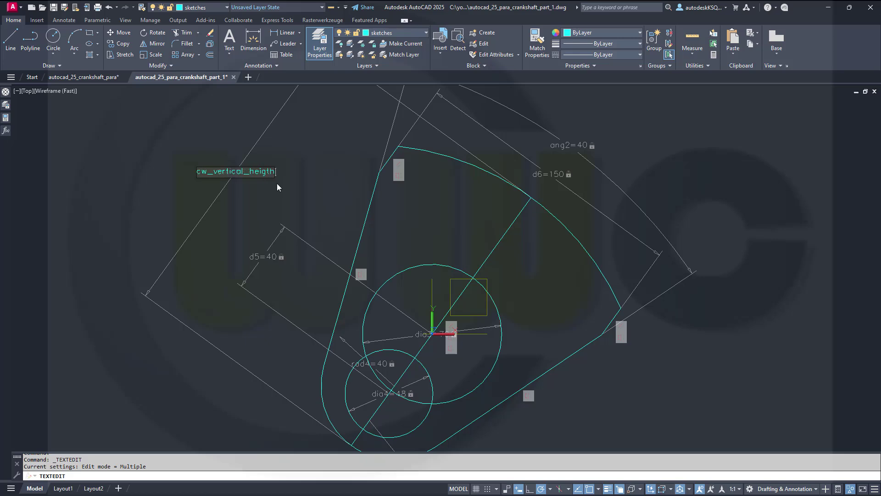
key("Return")
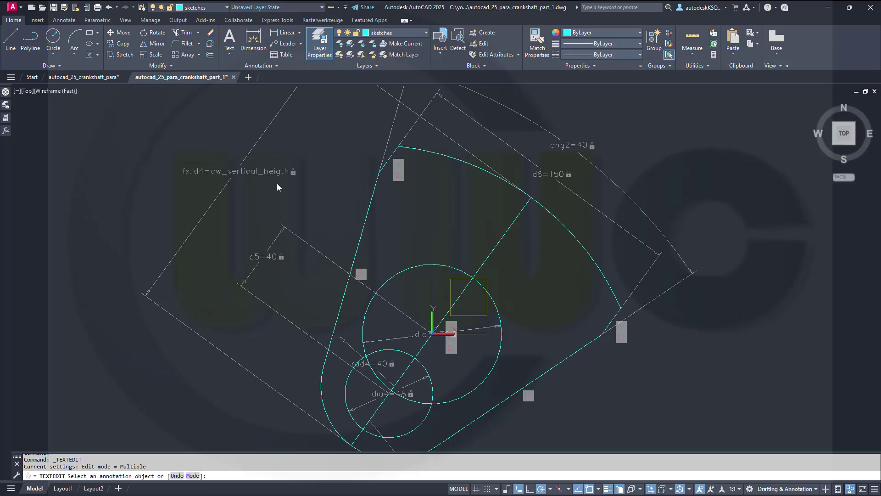
Step: Link the rotated sketch's angle dimension ang2 to cw_angle and its width dimension d6 to cw_width
left_click(557, 146)
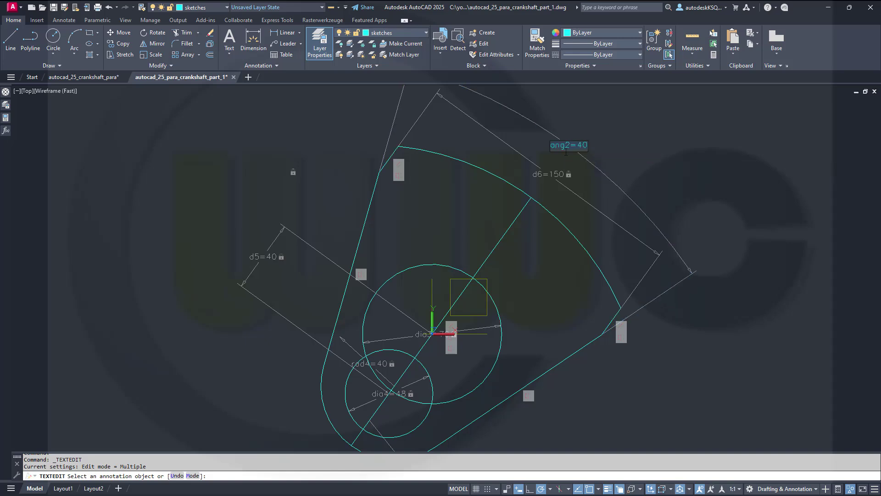
type("ang2=cw_angle")
key("Return")
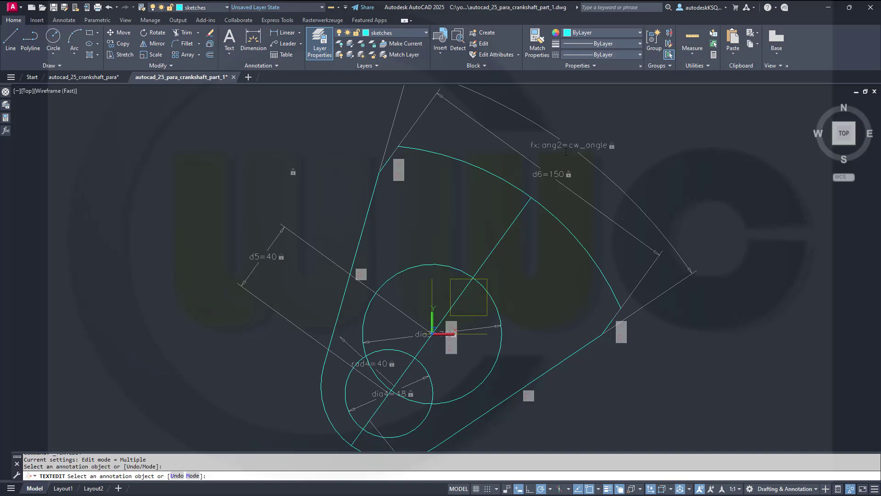
left_click(548, 174)
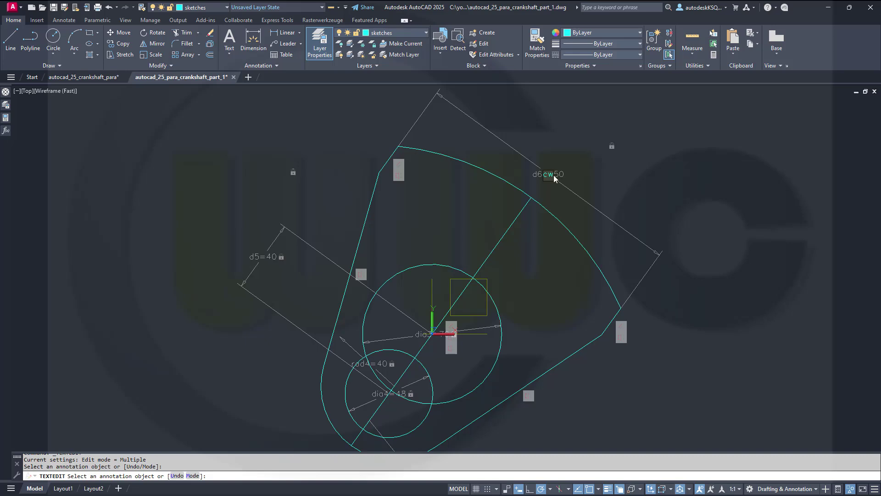
type("cw_width")
key("Return")
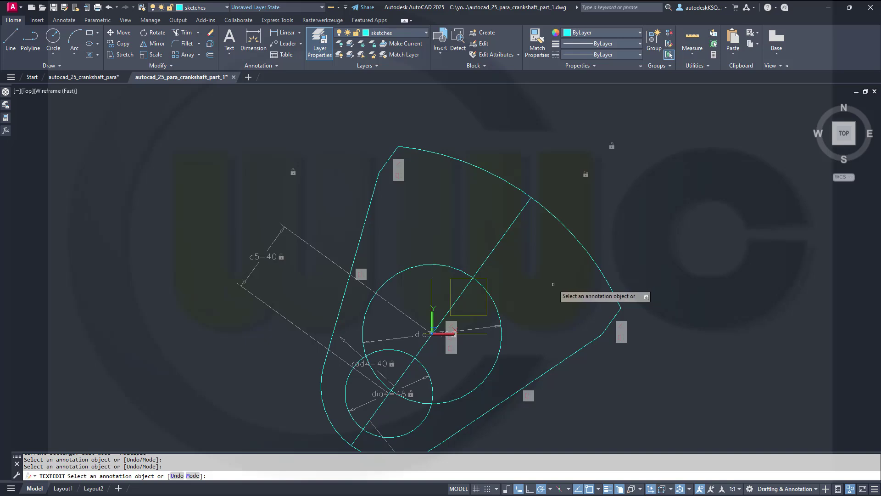
key("Escape")
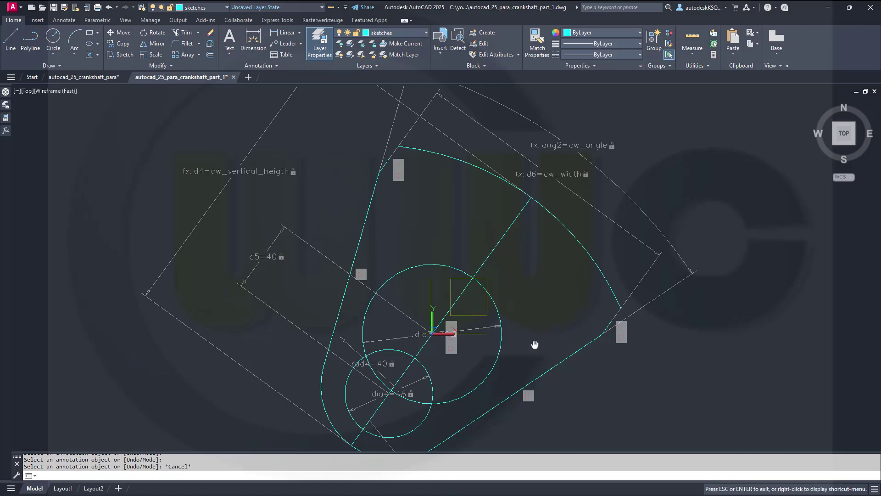
Step: Link the distance dimension d5 between the two circle centres to the parameter cp_distance
middle_click_drag(535, 346, 586, 291)
mouse_move(596, 252)
middle_mouse_down()
mouse_move(607, 359)
mouse_move(604, 310)
middle_mouse_up()
left_click(324, 252)
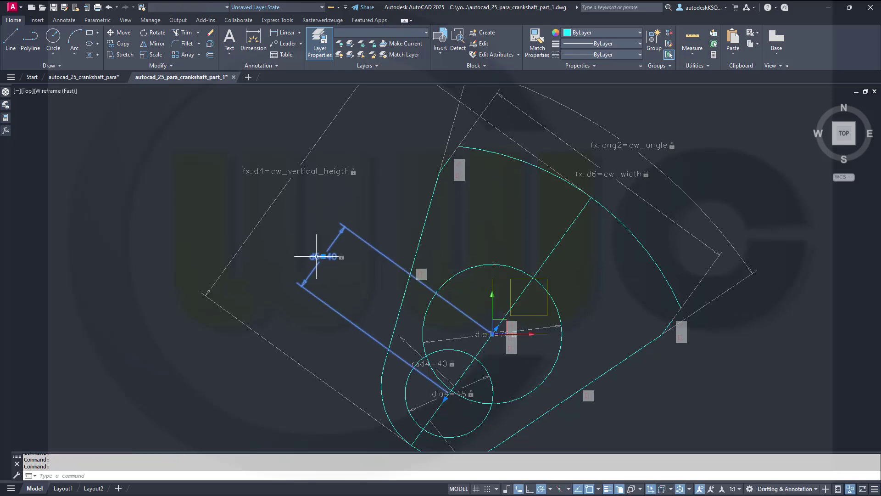
double_click(319, 257)
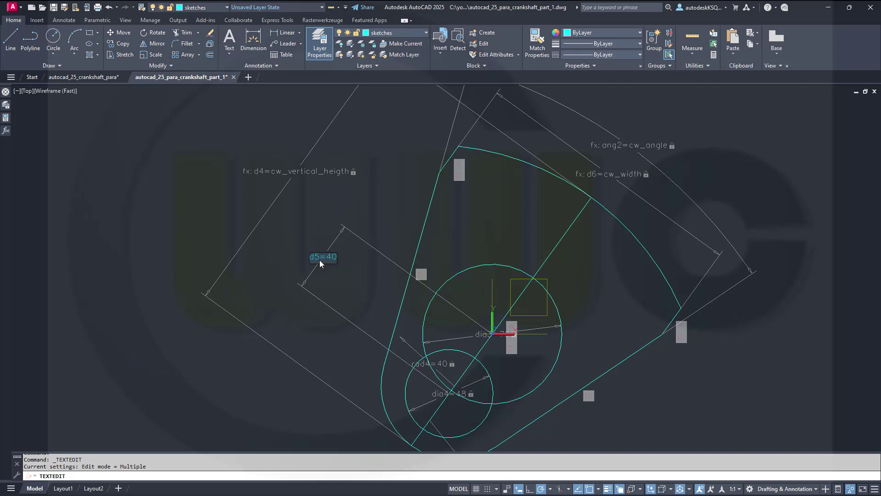
type("cp_distance")
key("Return")
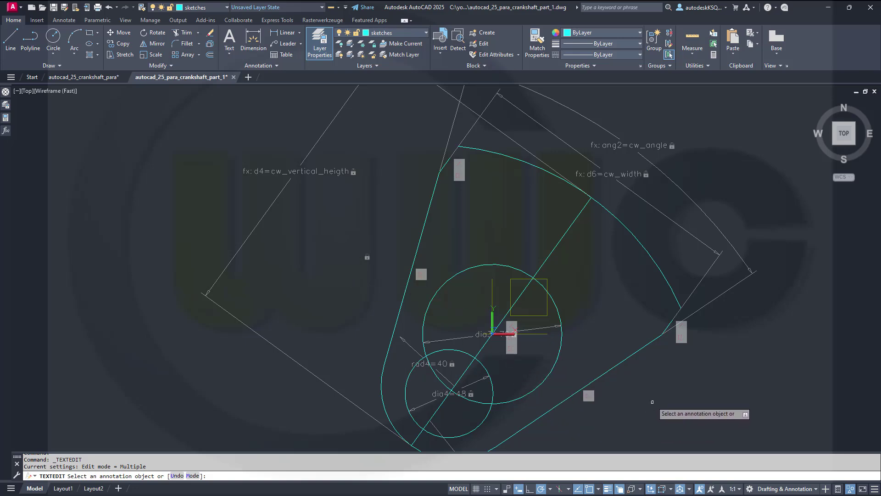
Step: Link the rotated sketch's large-arc radius dimension rad3 to the parameter cw_b_radius
middle_click_drag(654, 399, 651, 350)
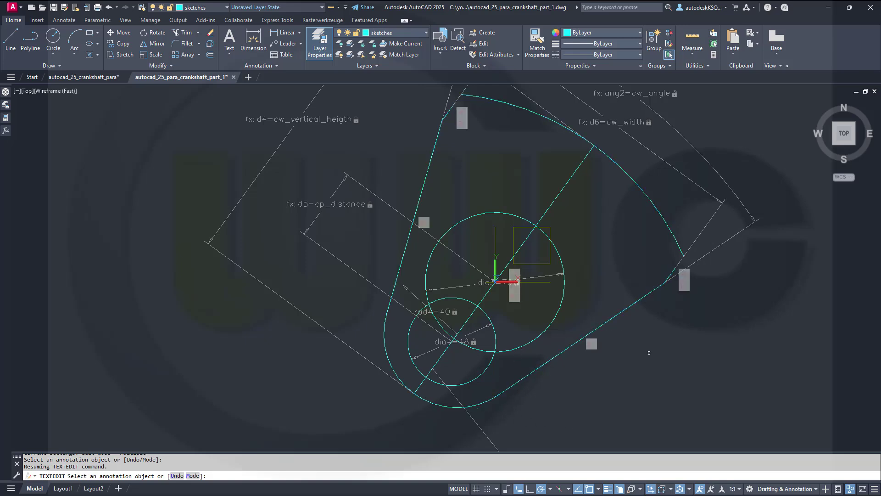
scroll(670, 351, "down", 2)
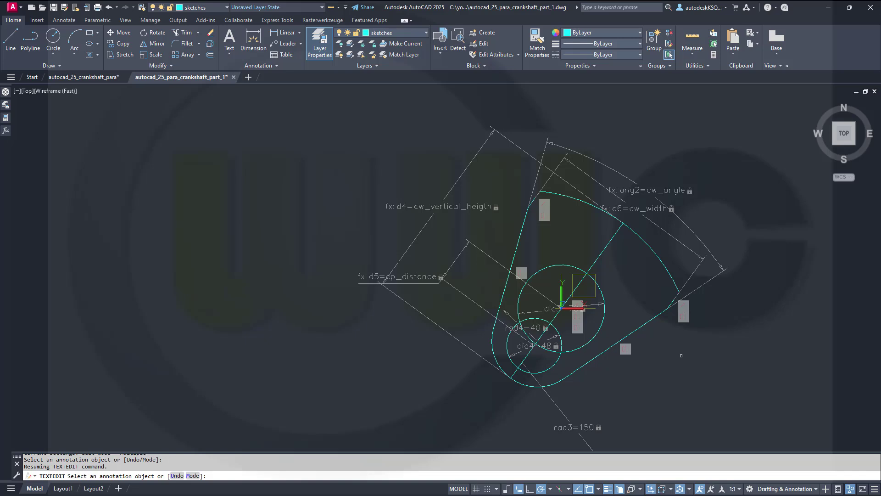
scroll(681, 355, "up", 2)
scroll(681, 354, "down", 2)
scroll(680, 363, "up", 1)
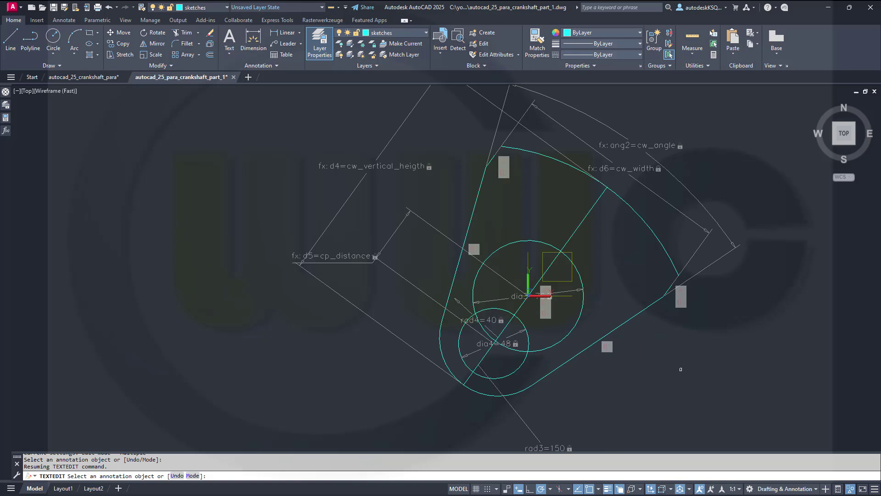
mouse_move(682, 397)
middle_mouse_down()
mouse_move(614, 333)
mouse_move(559, 231)
mouse_move(583, 259)
middle_mouse_up()
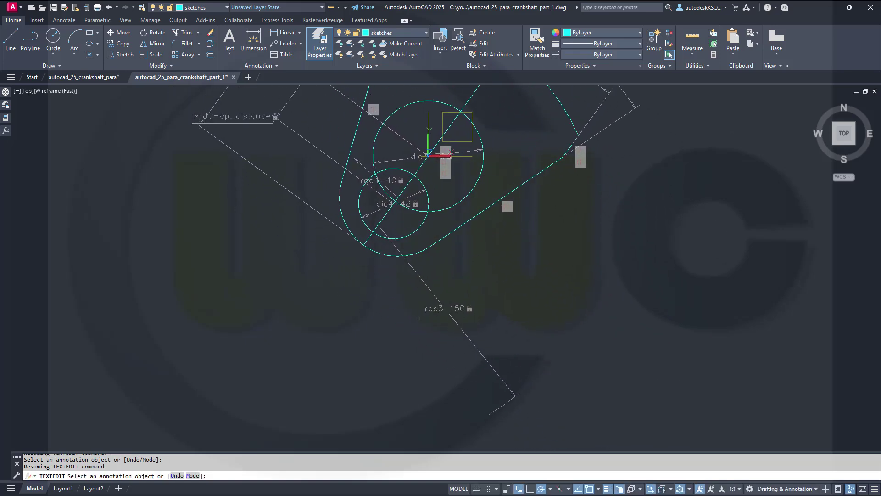
left_click(440, 310)
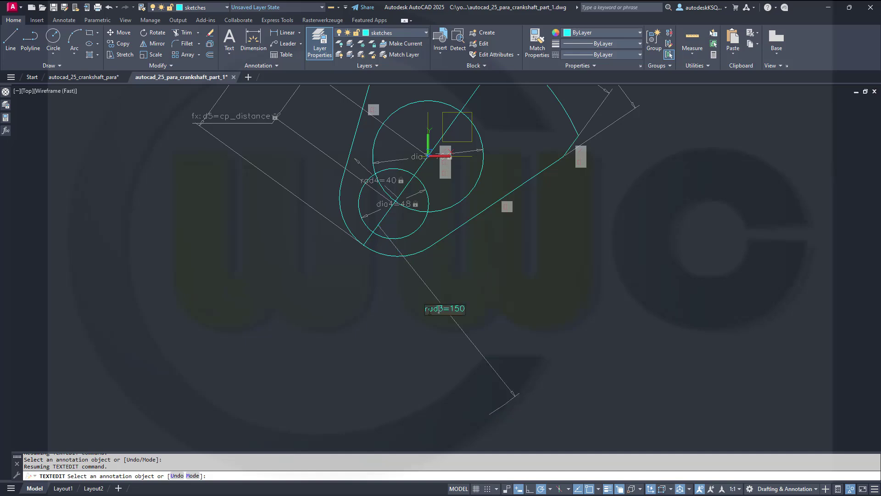
left_click(426, 310)
key("ctrl+a")
type("cw_b_radius")
key("Return")
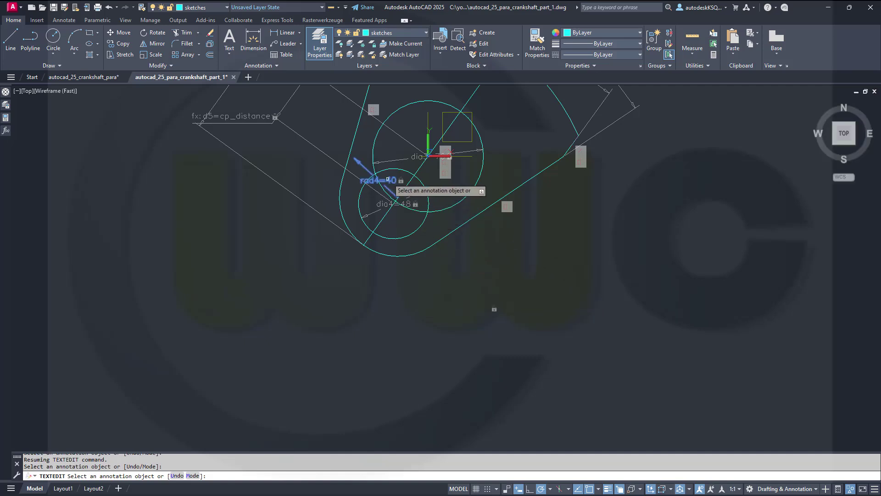
Step: Link the rotated sketch's small-arc radius dimension rad4 to cw_s_radius and its small circle's diameter dimension dia4 to rbj_diameter
left_click(377, 180)
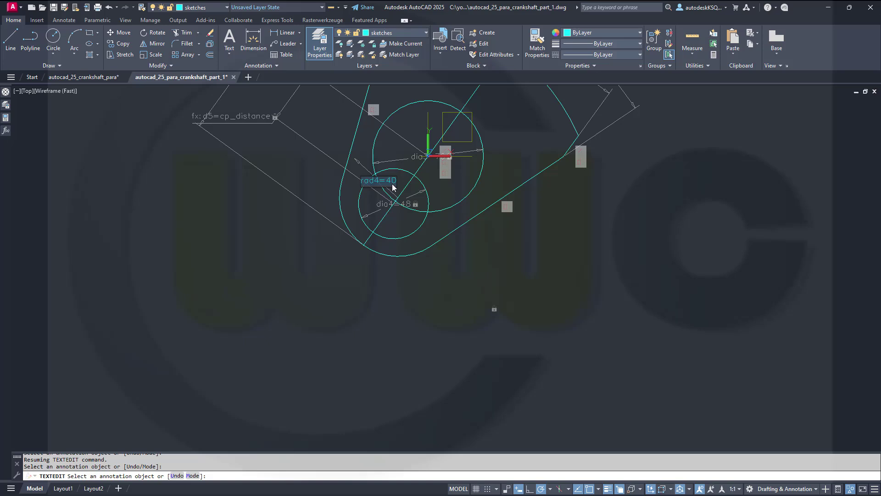
type("cw_s_radius")
key("Return")
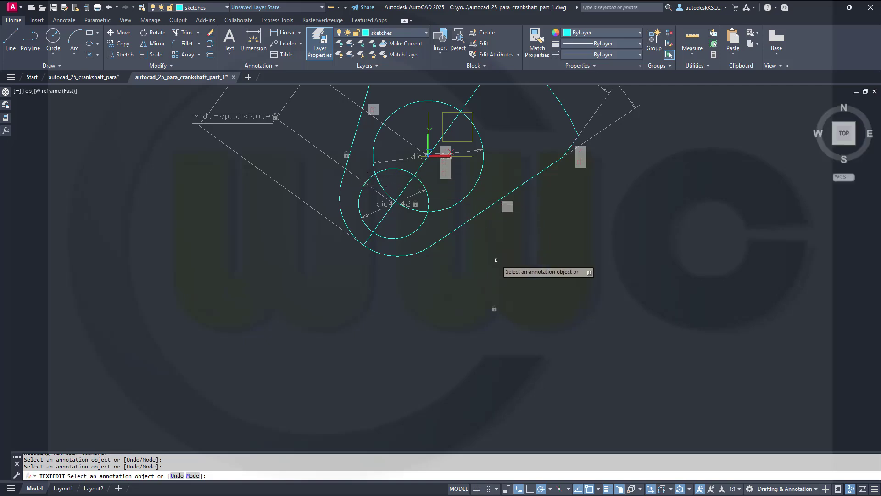
middle_click_drag(496, 260, 465, 332)
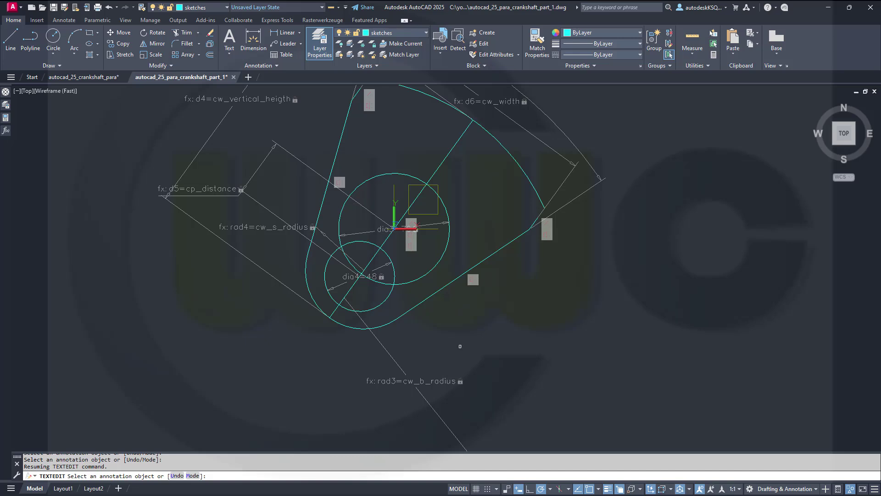
left_click(381, 276)
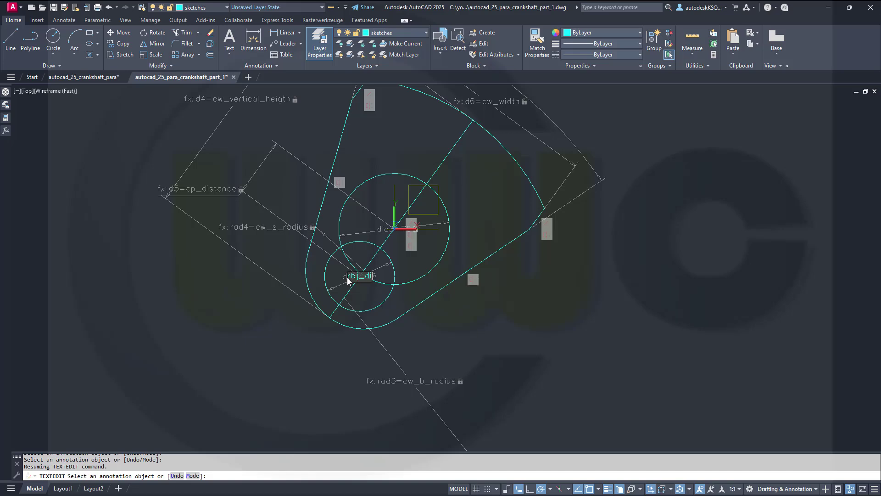
type("diameter")
key("Return")
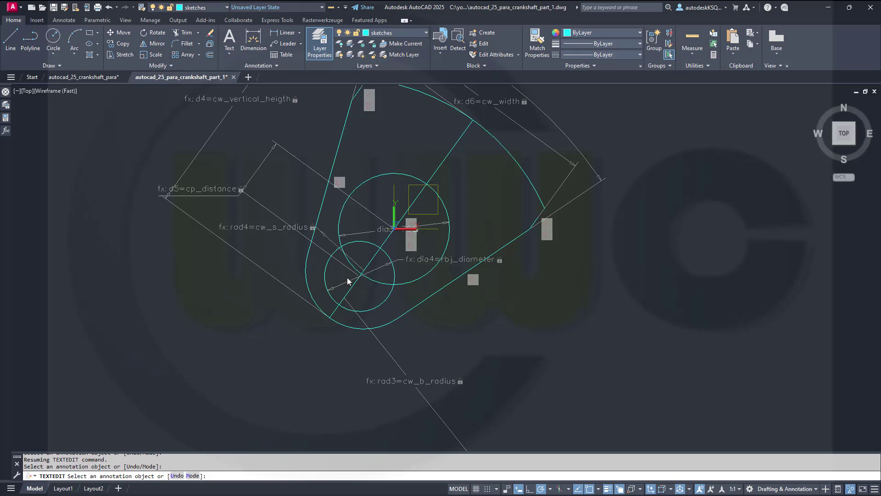
Step: Link the diameter dimension dia3 of the circle centred on the origin to the parameter mbj_diameter and finish editing dimension texts
left_click(379, 232)
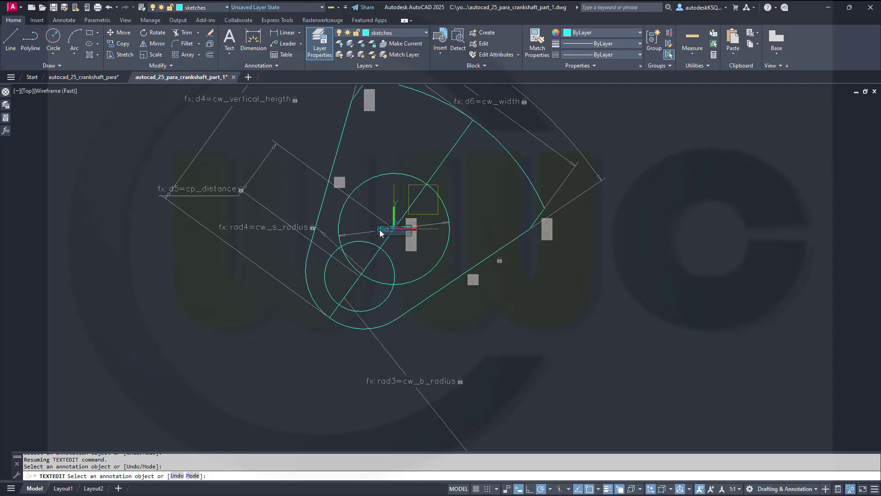
type("m")
type("iam")
type("j_diam")
type("ete")
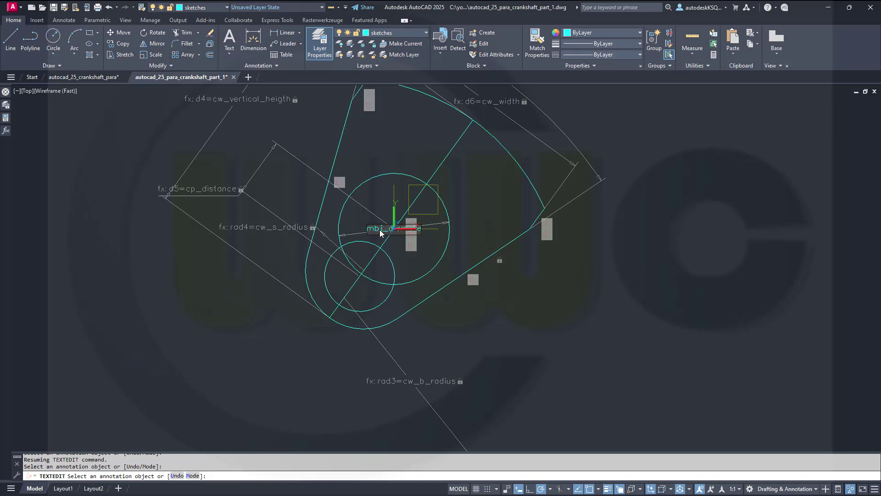
type("r")
key("Return")
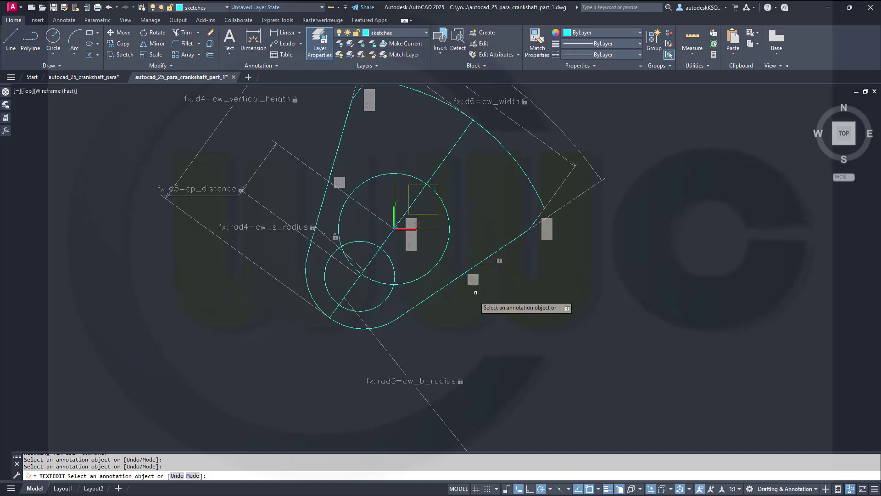
scroll(470, 307, "down", 2)
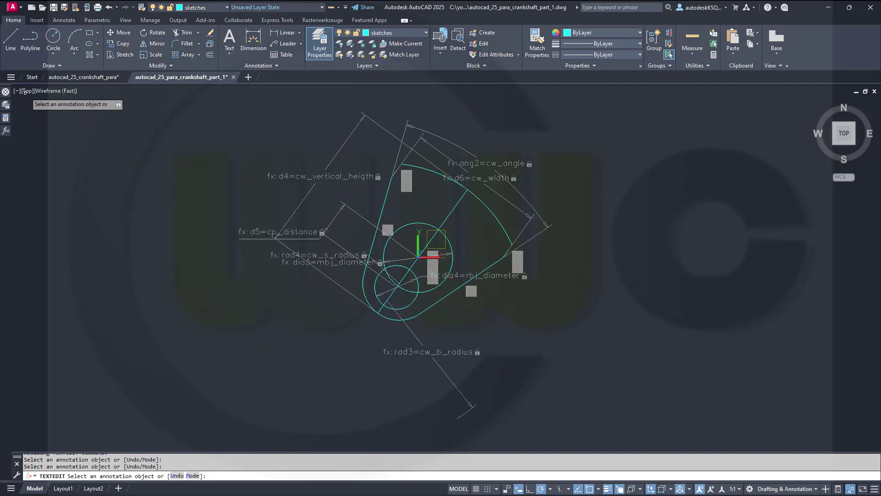
key("Escape")
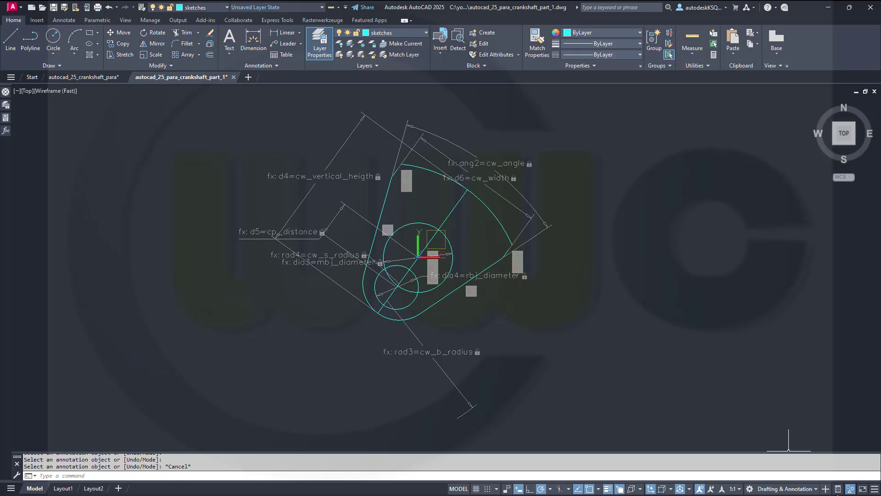
Step: End the object isolation to bring back the original counterweight sketch and the parameter geometry
left_click(850, 490)
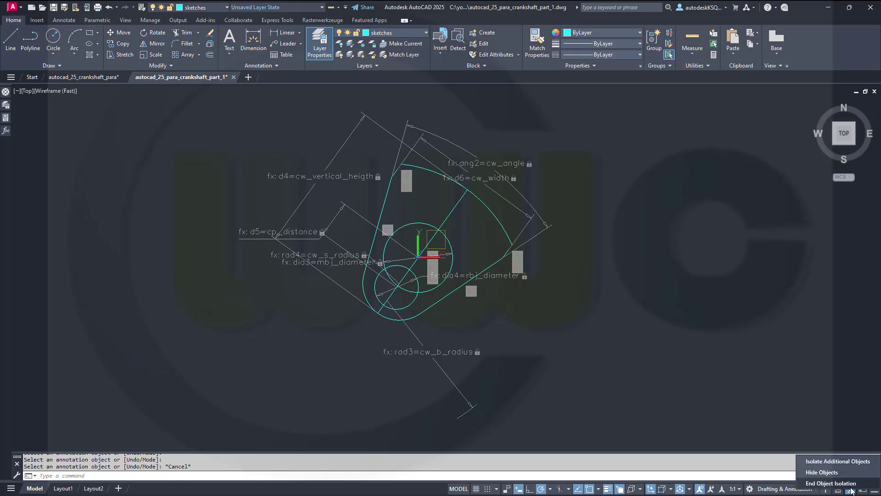
left_click(840, 483)
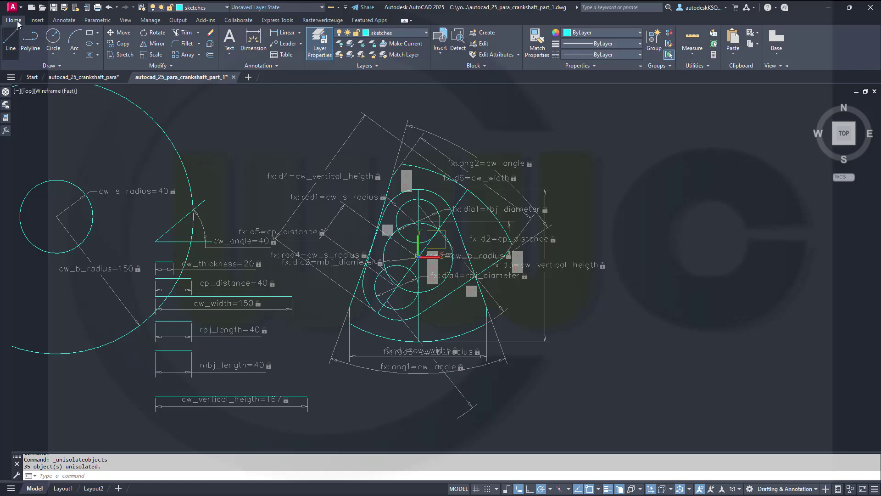
Step: Auto-constrain the two overlapping counterweight sketches together and hide all geometric constraint markers
left_click(94, 21)
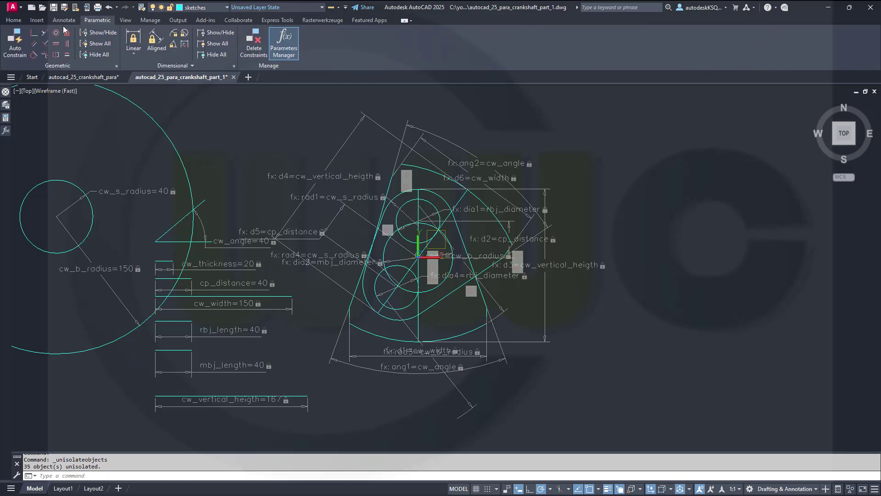
left_click(9, 46)
left_click(631, 403)
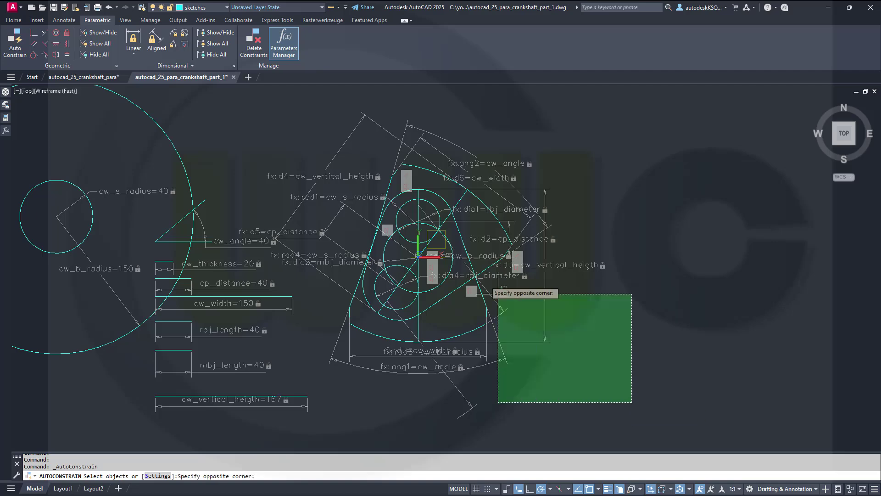
left_click(262, 122)
right_click(650, 185)
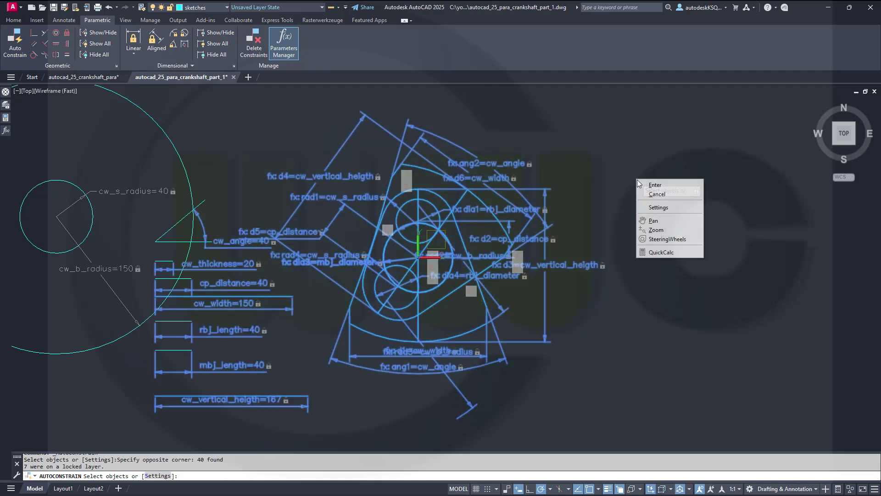
left_click(650, 185)
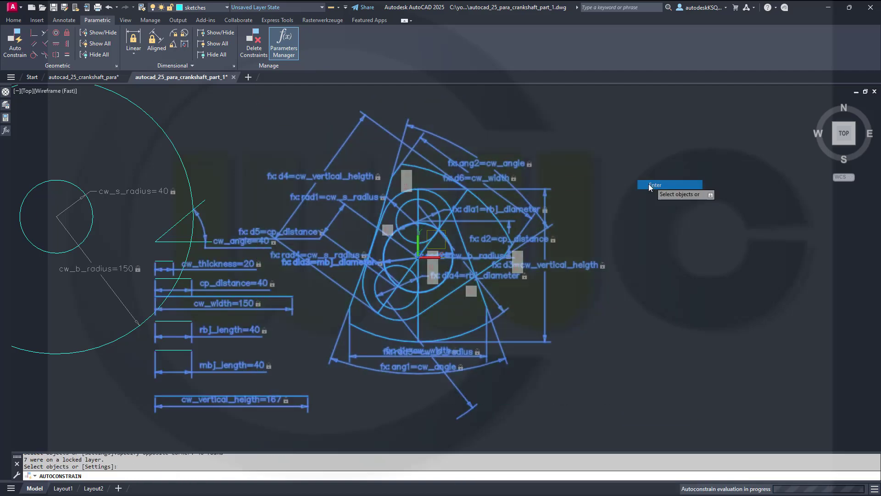
left_click(93, 55)
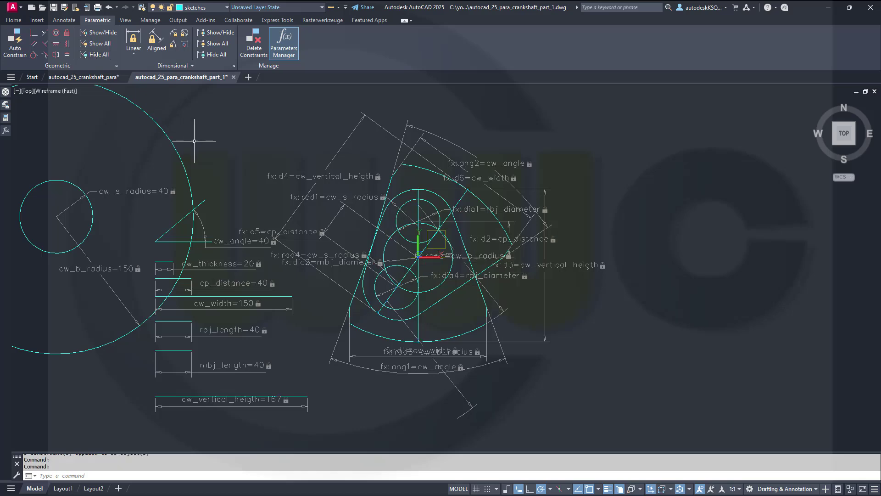
Step: Add an angular dimensional constraint between the original sketch's vertical centre line and the rotated sketch's inclined one, placed outside the height dimension
scroll(237, 167, "up", 2)
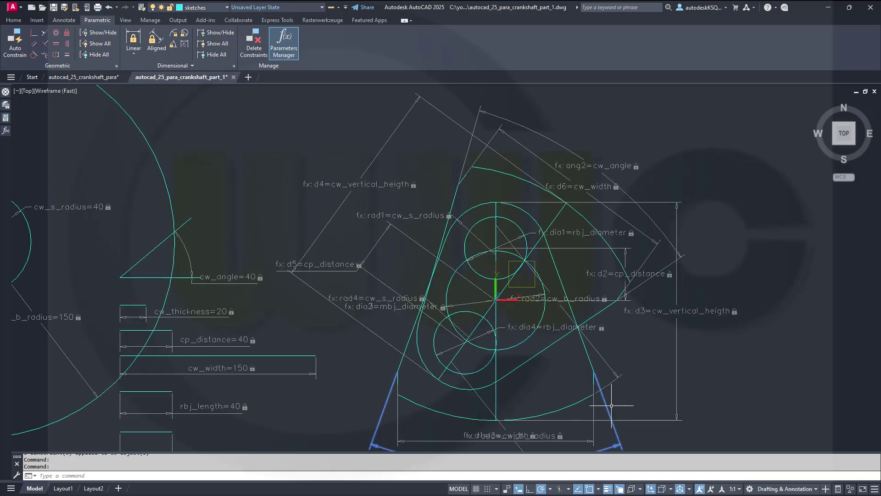
mouse_move(604, 397)
middle_mouse_down()
mouse_move(544, 334)
mouse_move(530, 358)
middle_mouse_up()
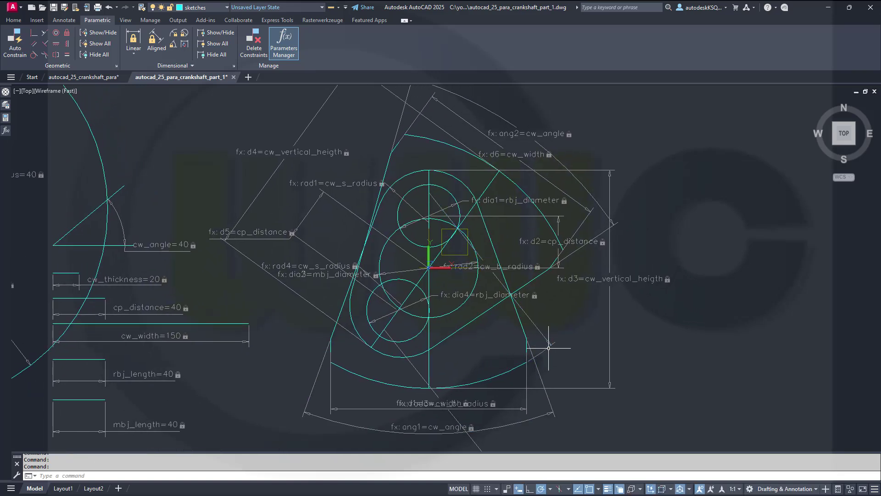
scroll(480, 335, "up", 2)
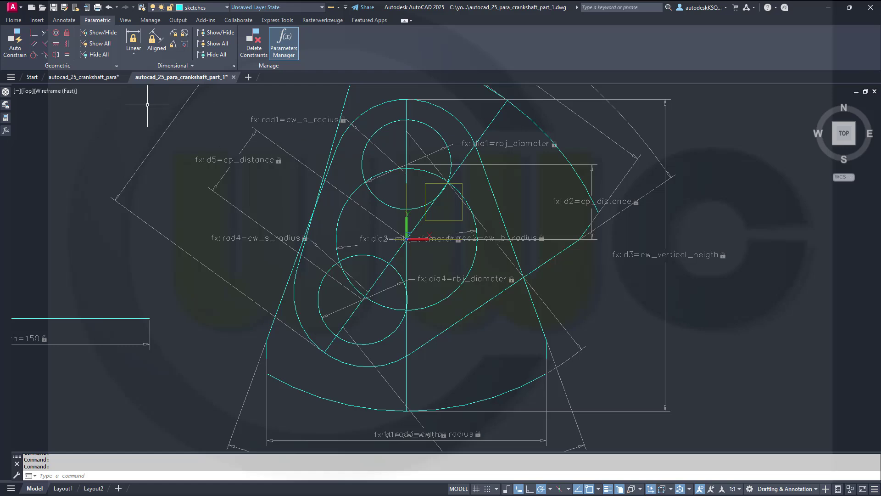
left_click(173, 44)
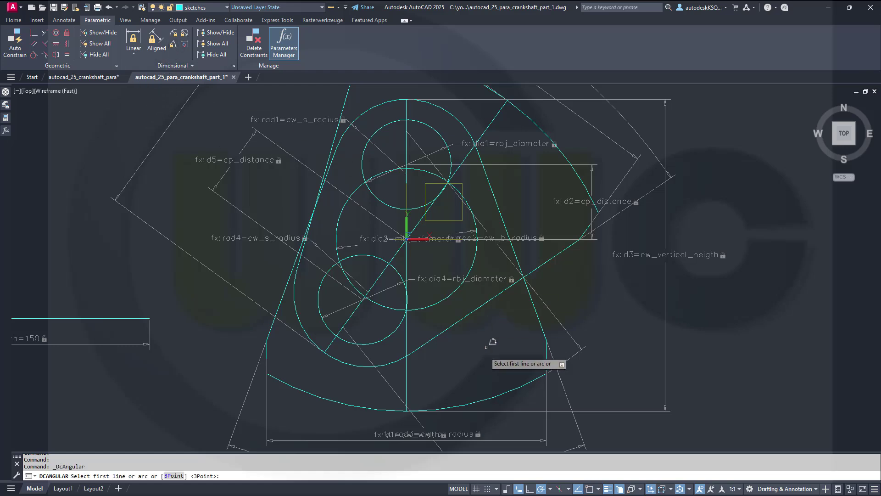
left_click(407, 369)
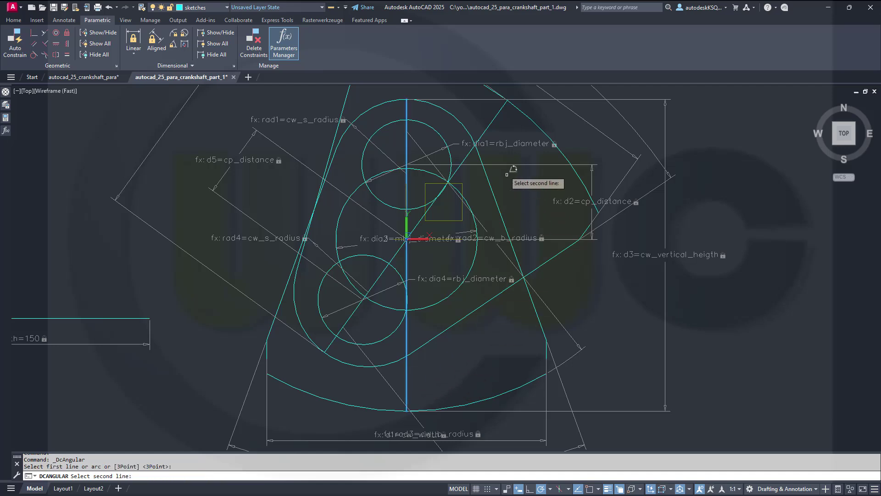
left_click(464, 156)
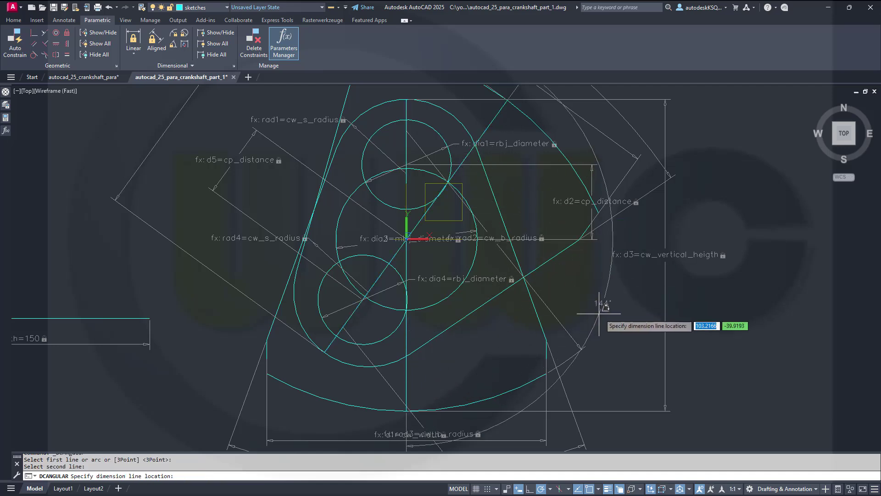
left_click(808, 308)
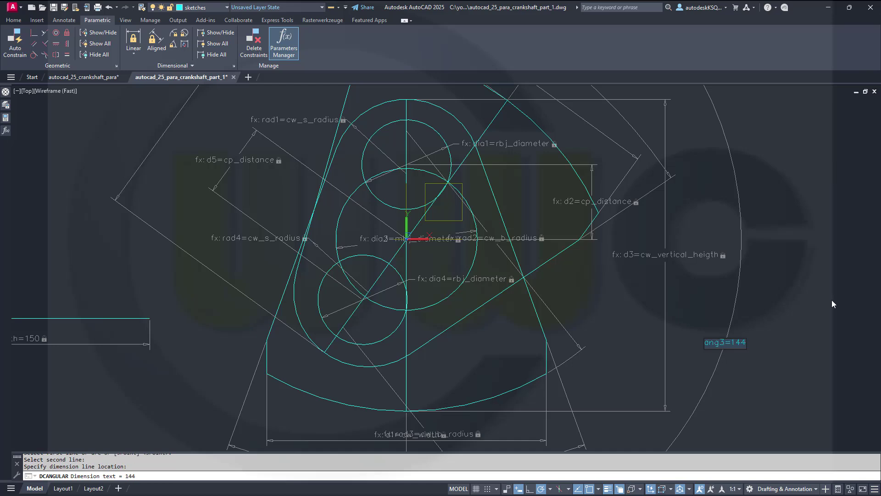
key("Return")
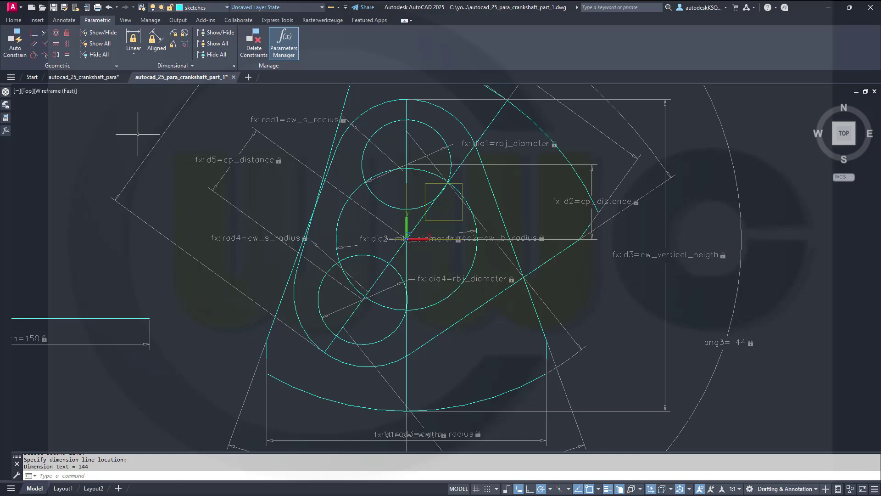
Step: Try to apply a Fix constraint to the circle centred on the origin, using the Object option
left_click(66, 35)
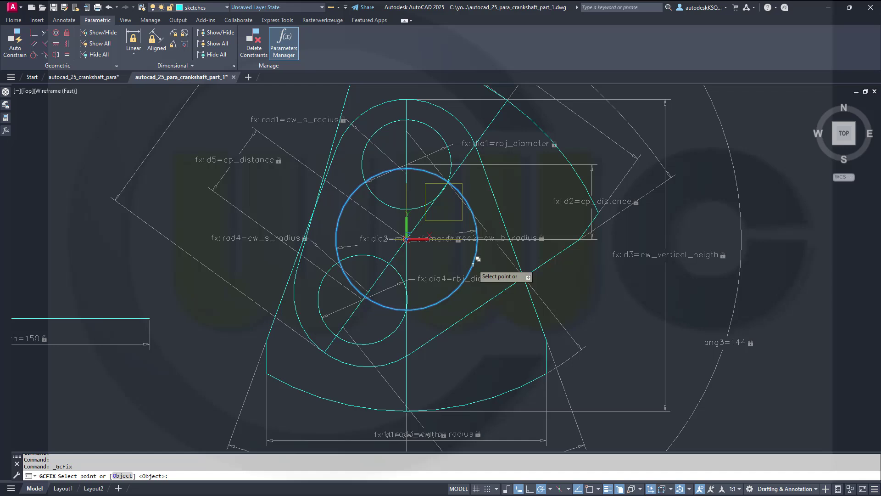
left_click(478, 258)
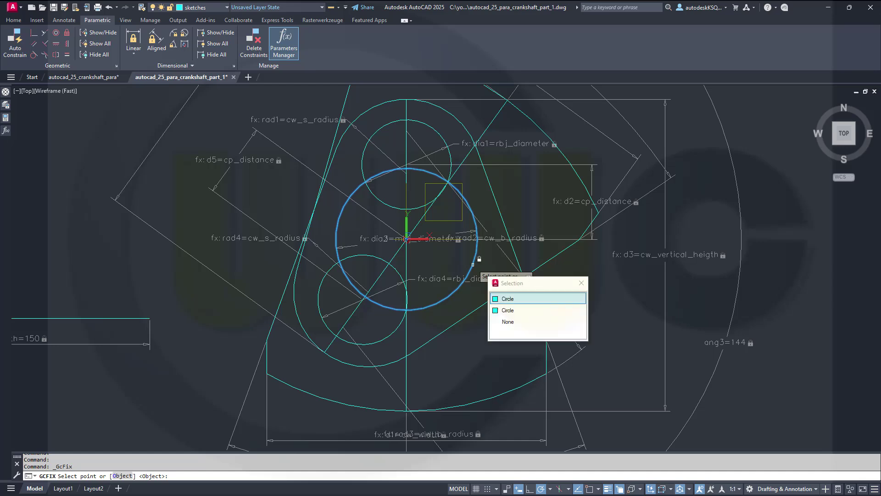
left_click(507, 299)
right_click(595, 287)
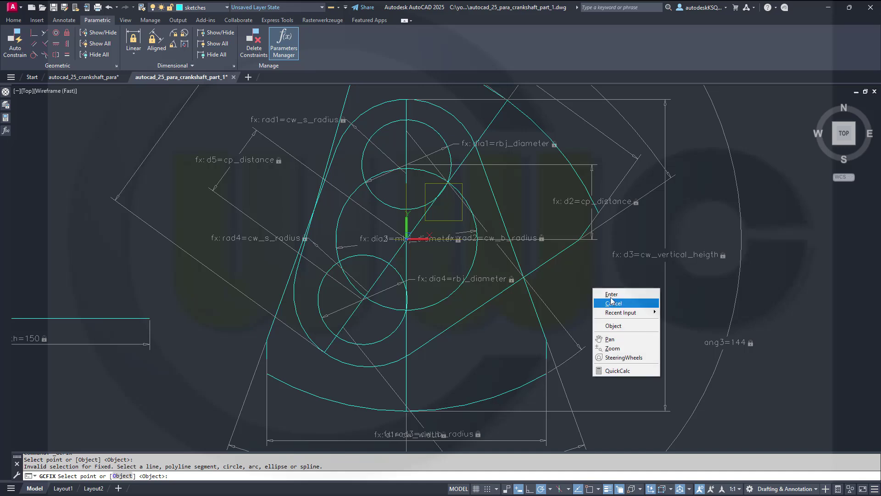
left_click(612, 294)
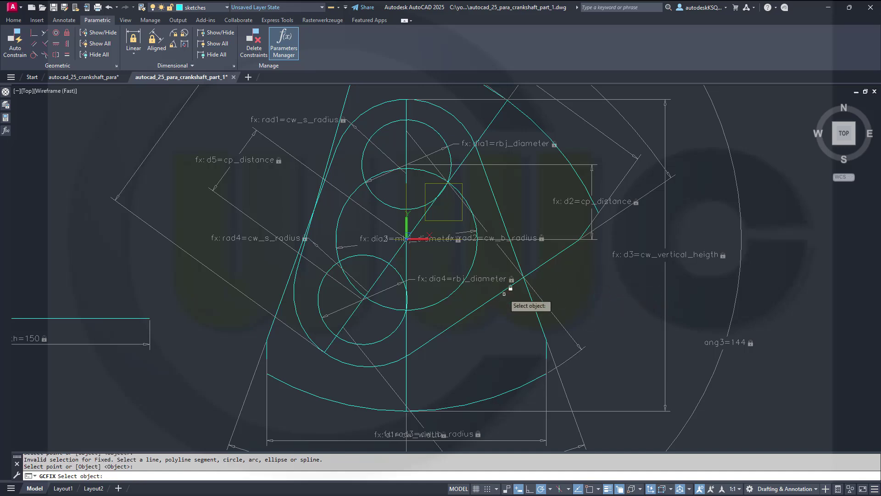
key("Return")
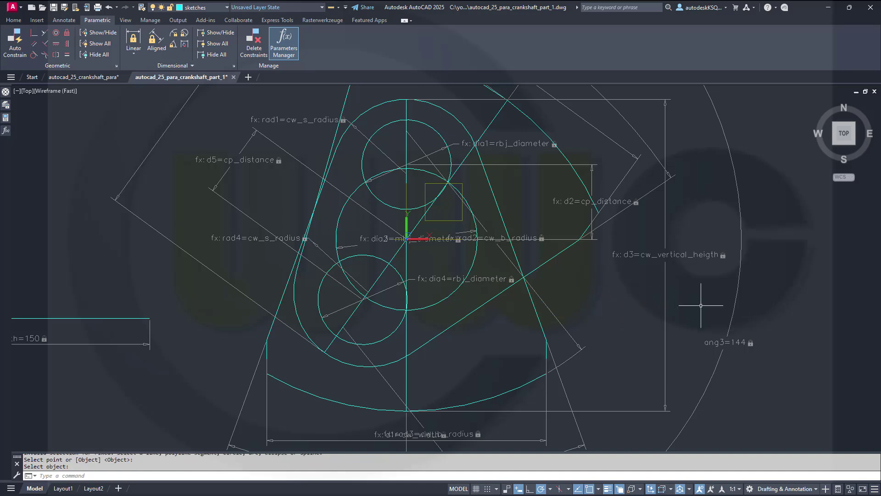
Step: Set the parameter cw_width to 140 to test how both counterweight sketches update
scroll(625, 277, "down", 2)
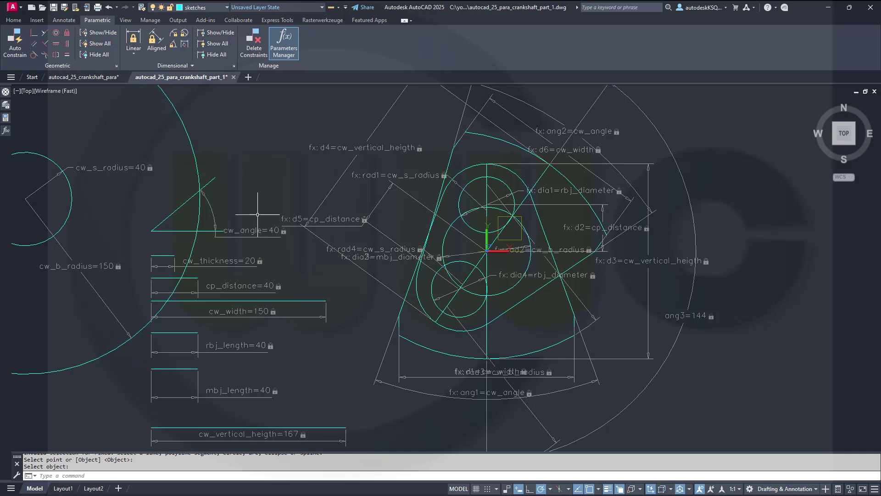
mouse_move(5, 130)
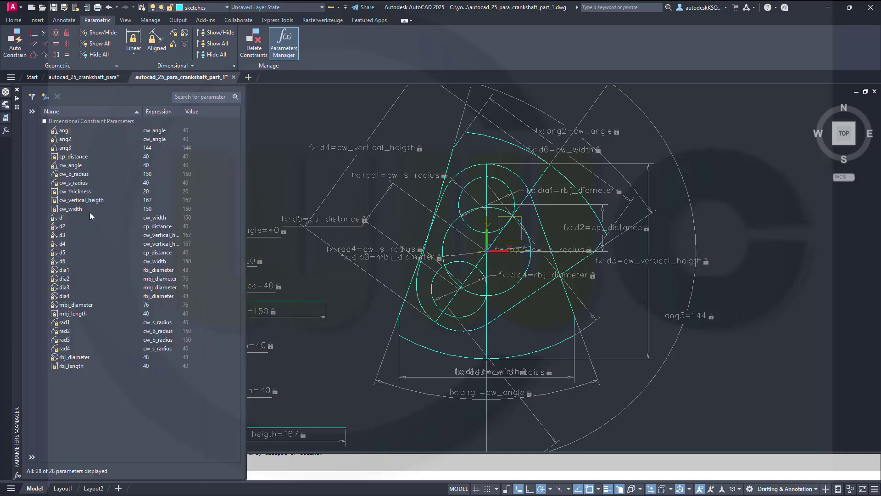
left_click(159, 211)
left_click(159, 209)
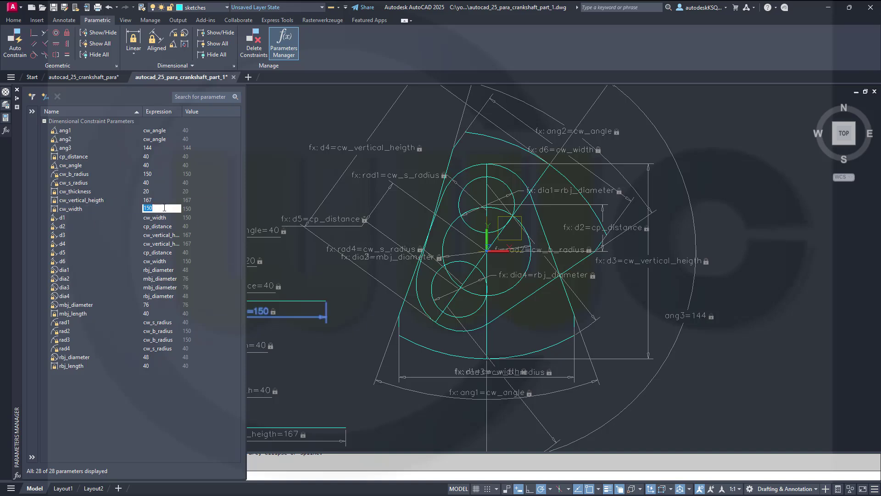
type("140")
key("Return")
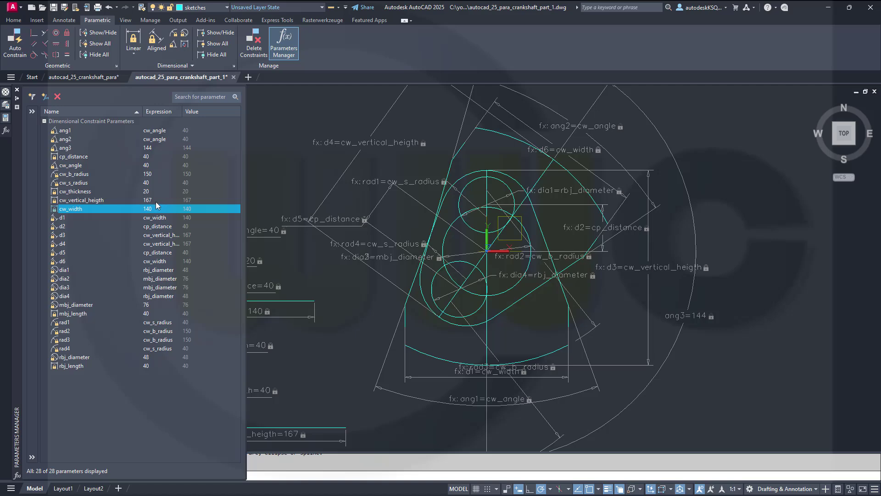
Step: Restore the parameter cw_width to 150 and check both counterweight sketches in the drawing
left_click(153, 208)
type("1")
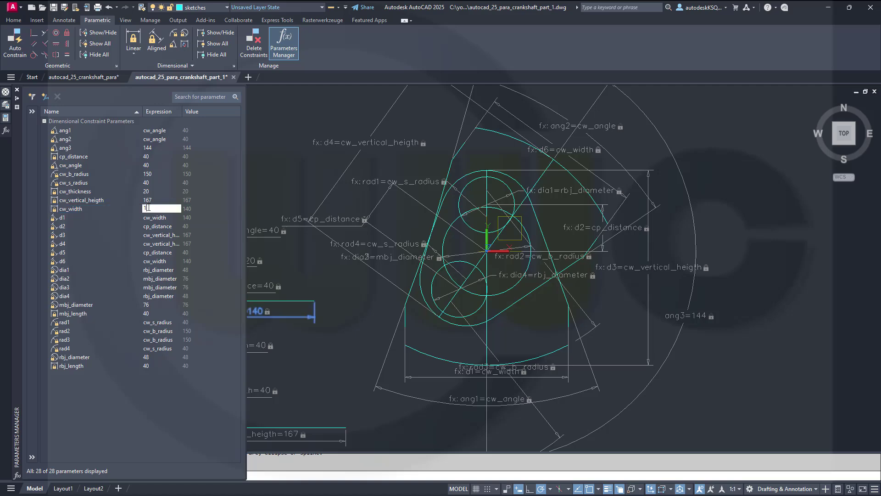
type("50")
key("Return")
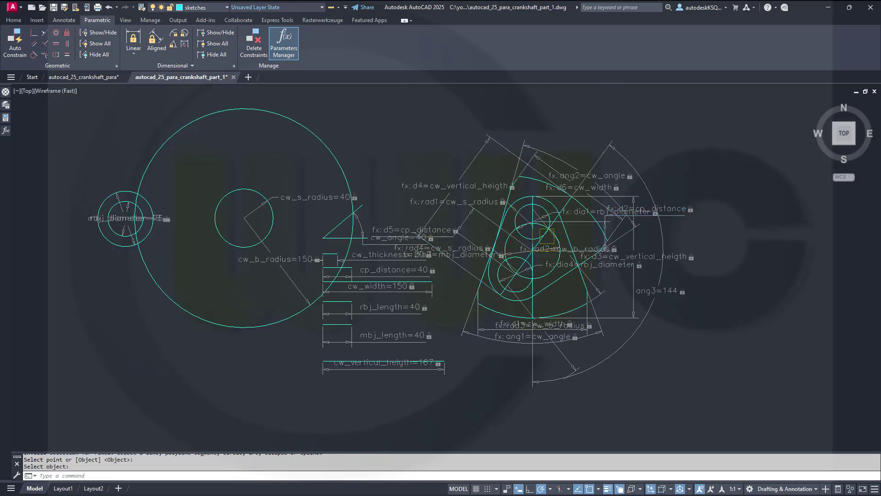
scroll(488, 275, "up", 3)
scroll(504, 283, "down", 4)
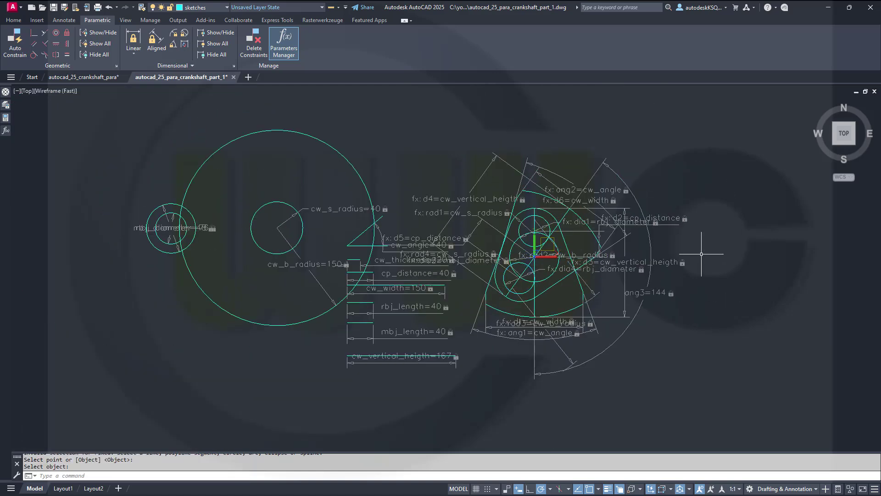
scroll(703, 257, "up", 2)
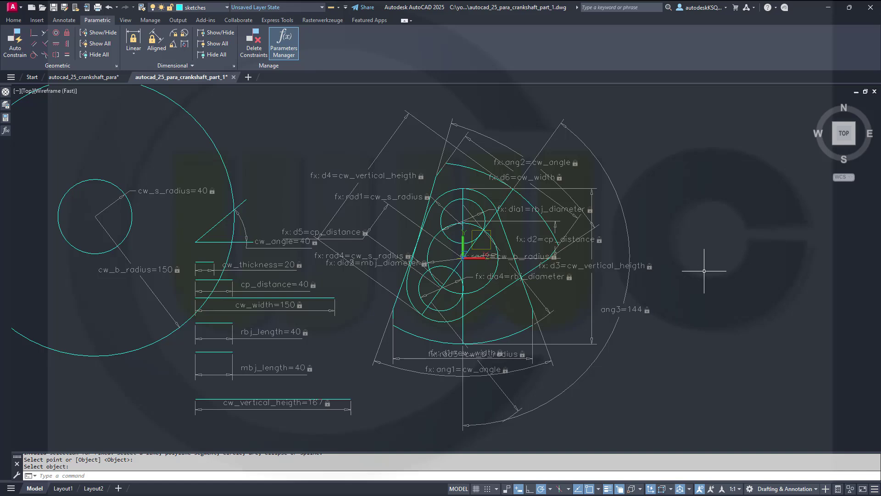